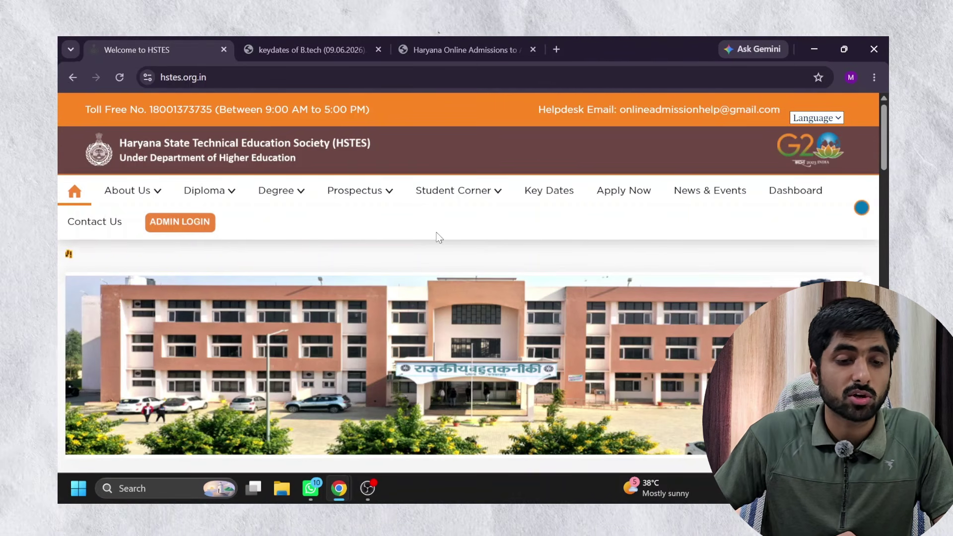
Search Google for 'hstes' and open the Welcome to HSTES result in a new tab.
click(269, 78)
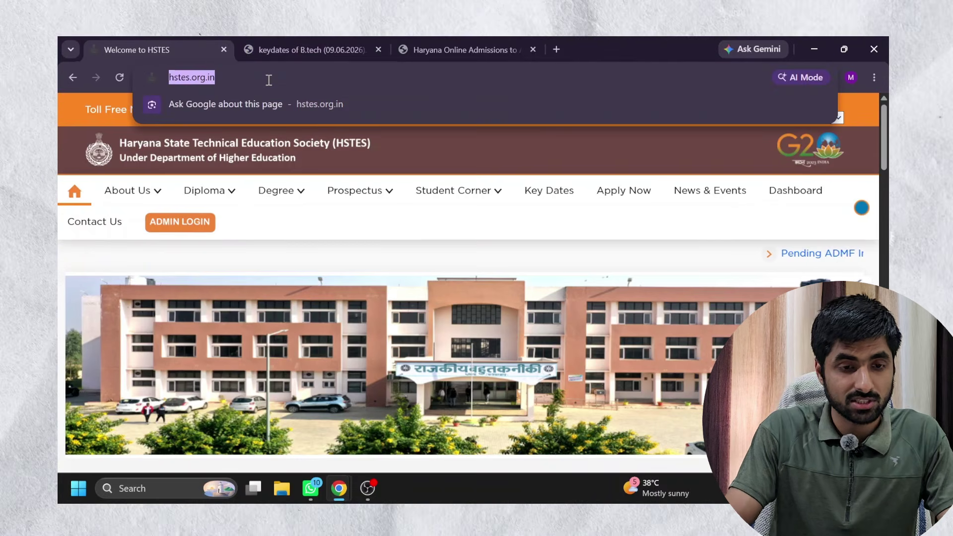
text(hstes)
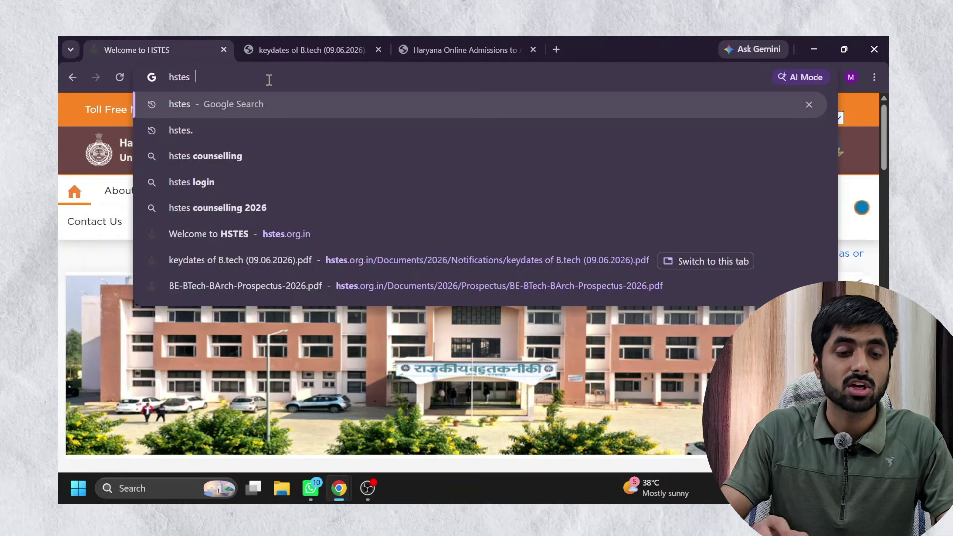
key(Return)
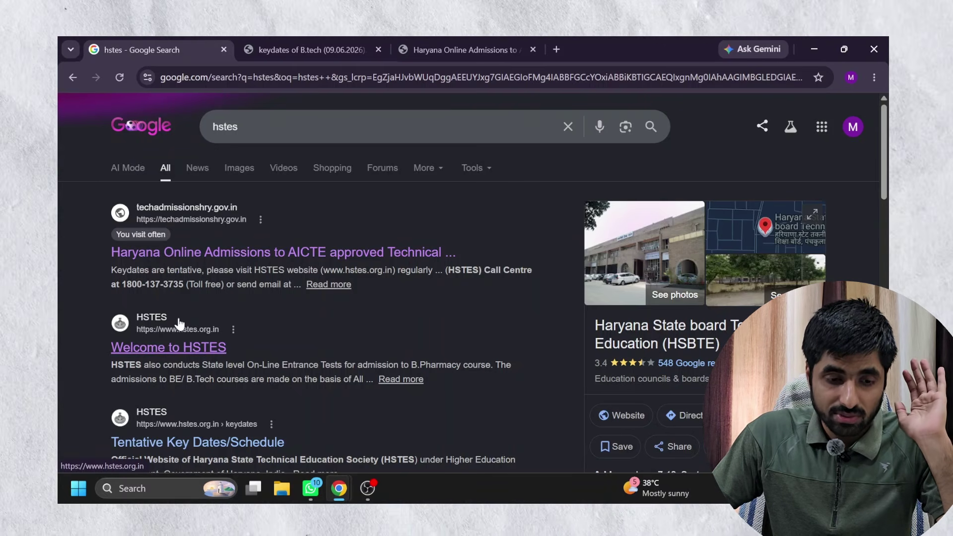
middle_click(170, 347)
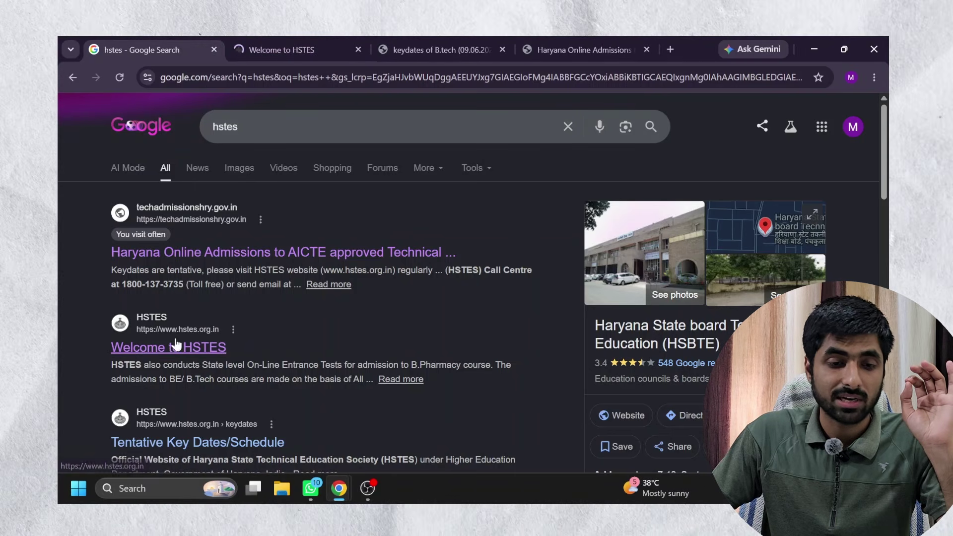
click(279, 50)
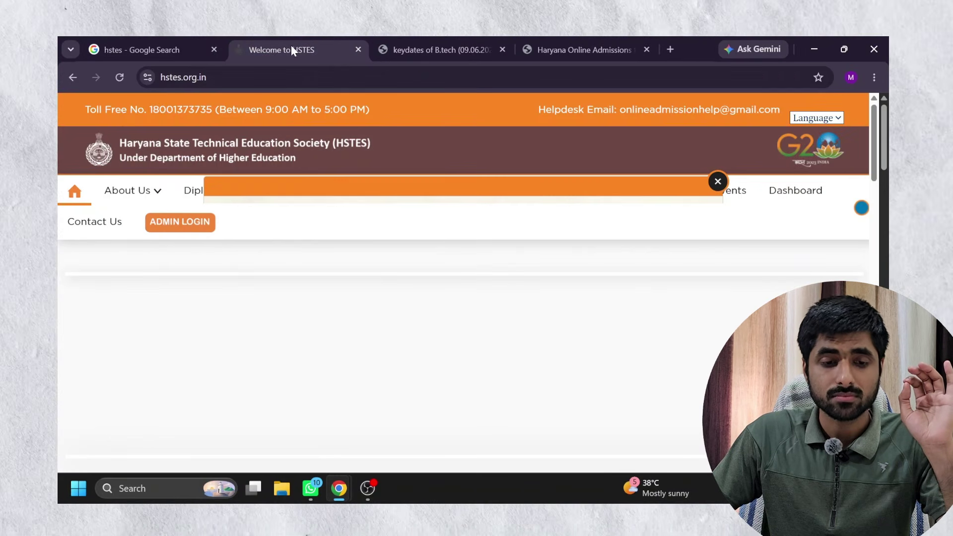
Dismiss the HSTES home page advertisement and view the B.Tech key dates document.
click(717, 181)
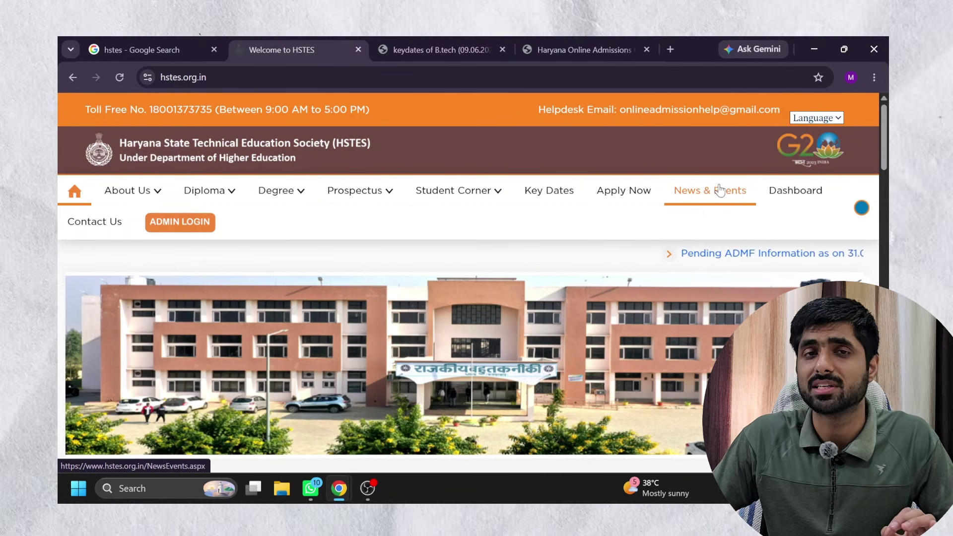
click(424, 44)
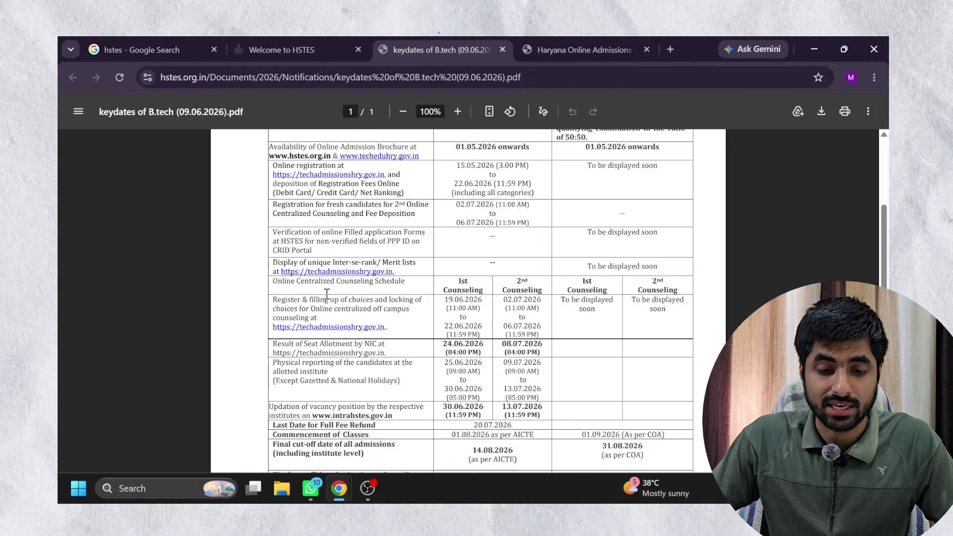
ctrl+scroll(327, 293, up, 3)
scroll(436, 174, down, 3)
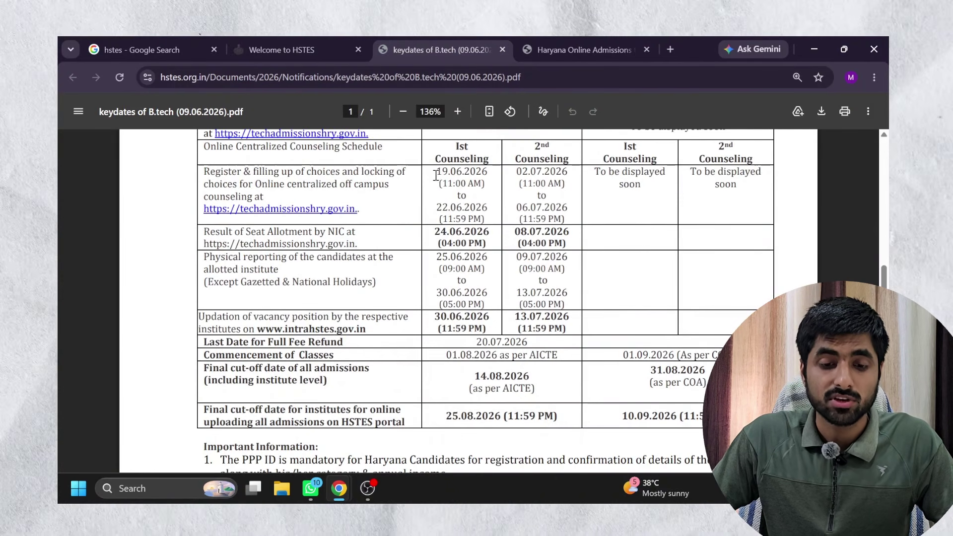
Highlight the 1st and 2nd counselling choice-filling dates, then return to the search tab.
drag(491, 178, 492, 186)
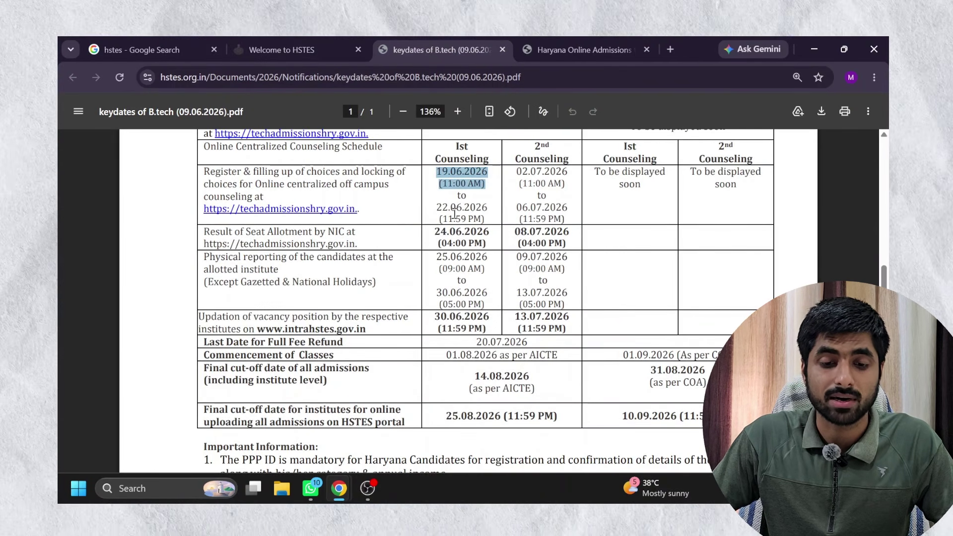
drag(435, 207, 478, 218)
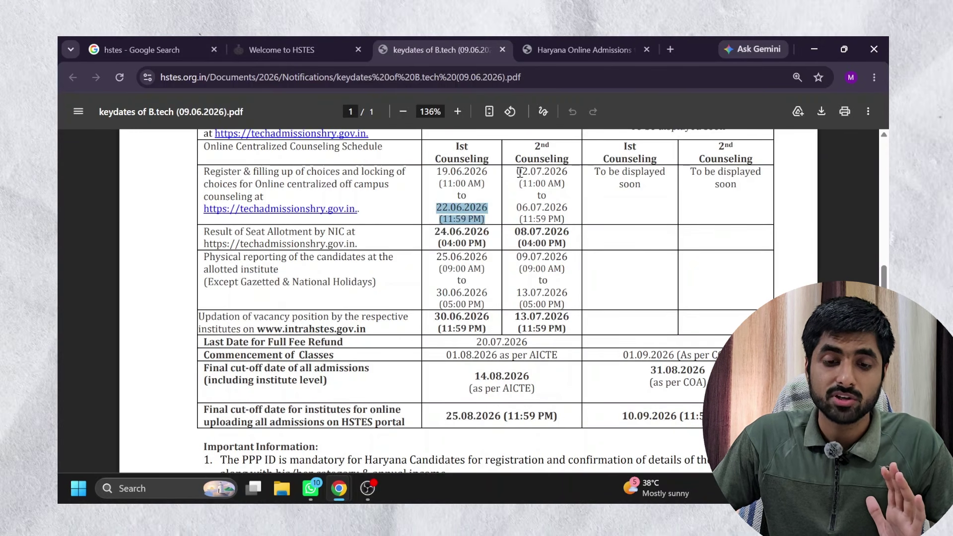
drag(517, 171, 564, 221)
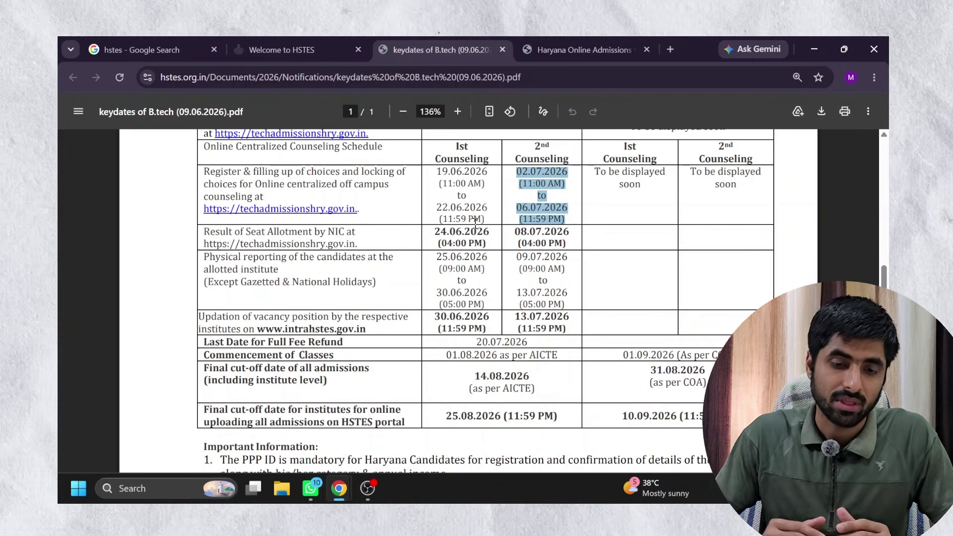
click(255, 37)
click(144, 42)
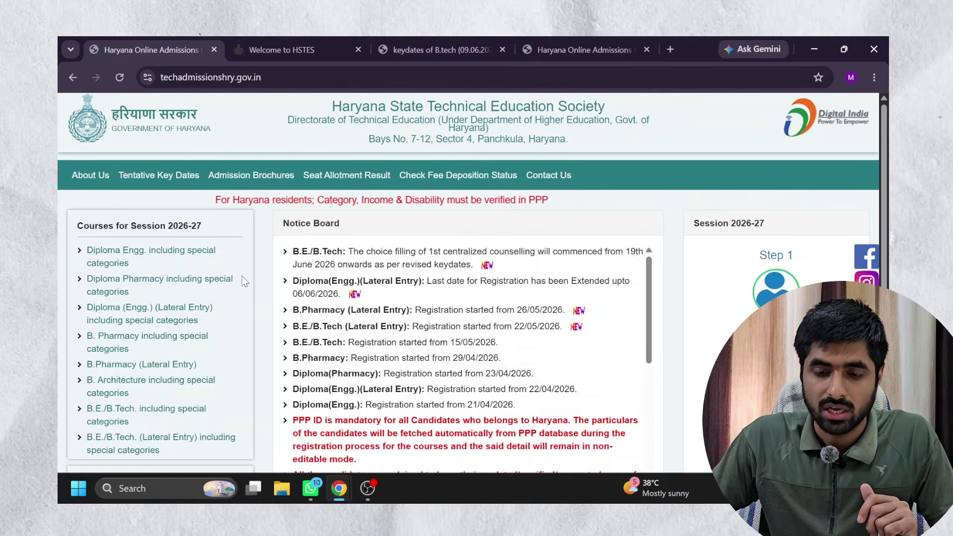
Highlight the B.Tech choice-filling notice on the notice board and go to the candidate Login Page.
scroll(245, 282, down, 3)
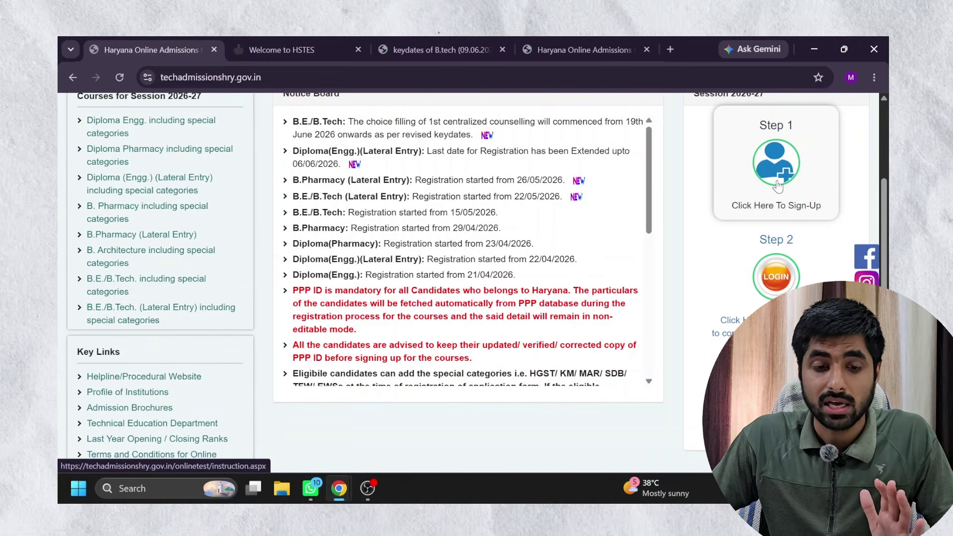
scroll(777, 186, up, 3)
scroll(777, 186, down, 1)
scroll(778, 186, down, 2)
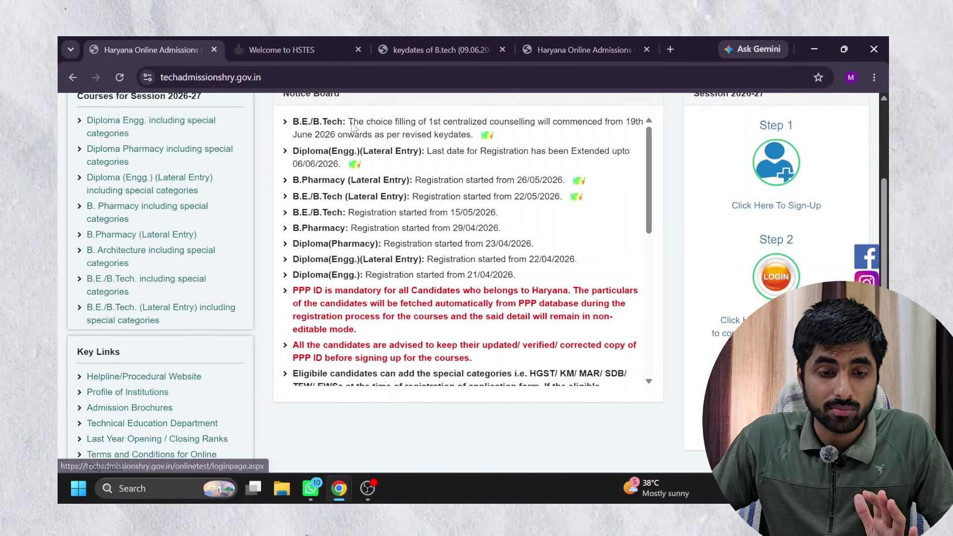
drag(347, 122, 494, 137)
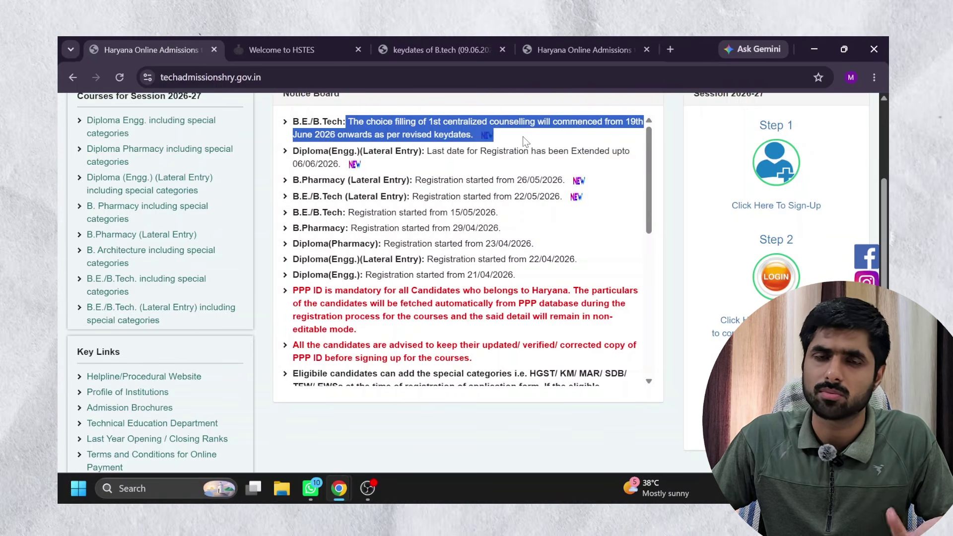
scroll(738, 219, down, 1)
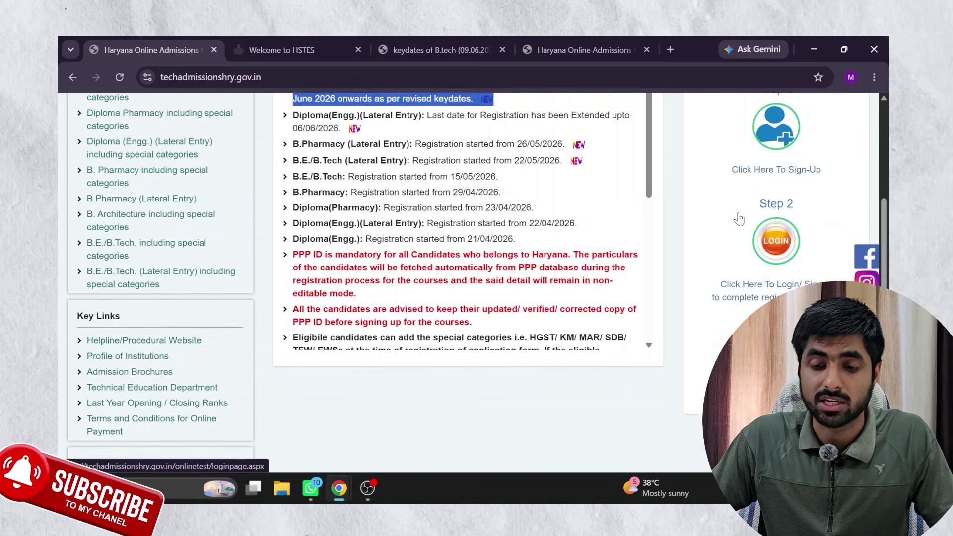
scroll(738, 219, down, 2)
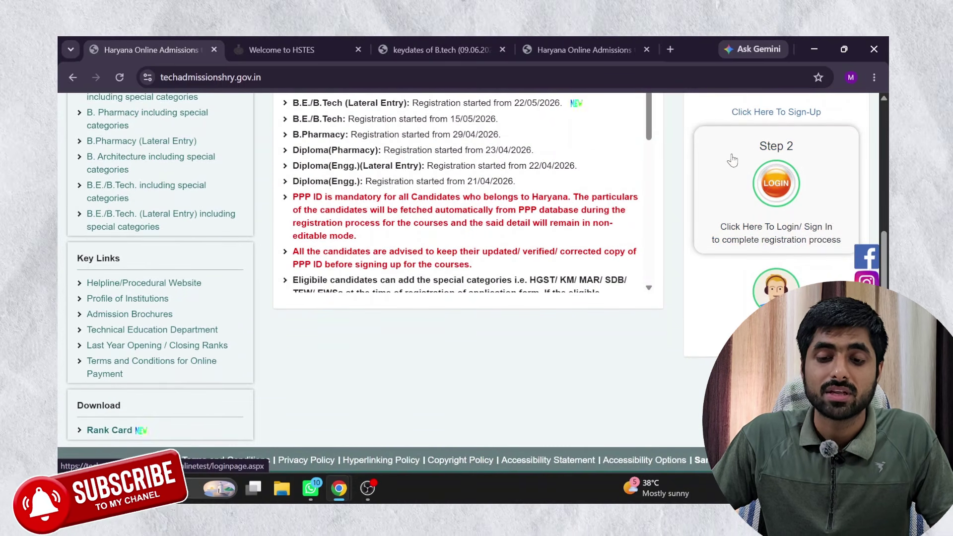
click(757, 187)
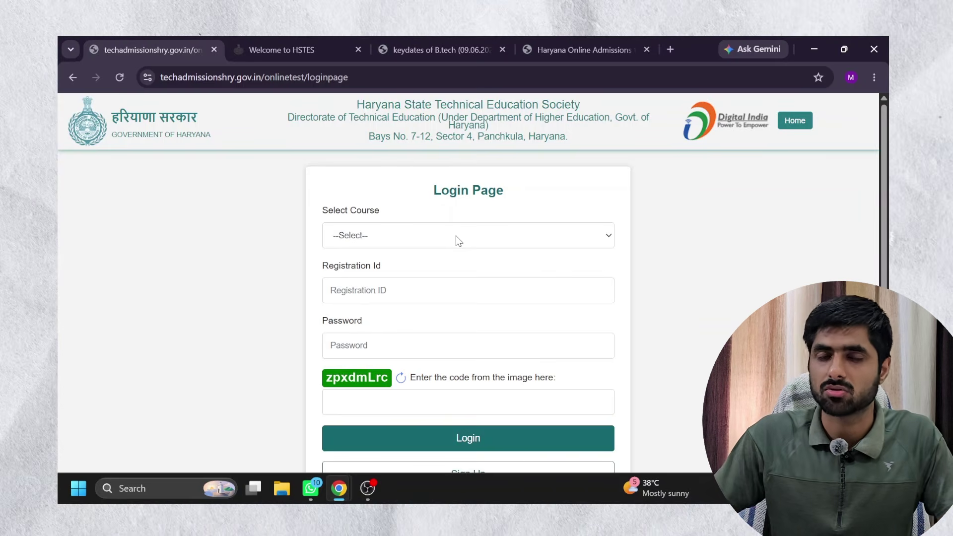
Log in for B.E./B.Tech with the candidate's registration ID, password and image verification code.
click(353, 241)
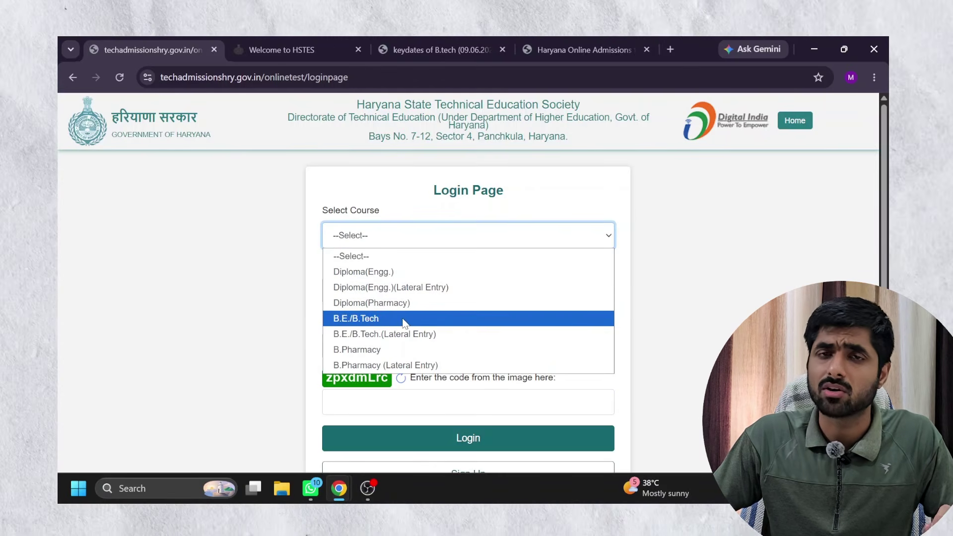
click(404, 320)
click(370, 295)
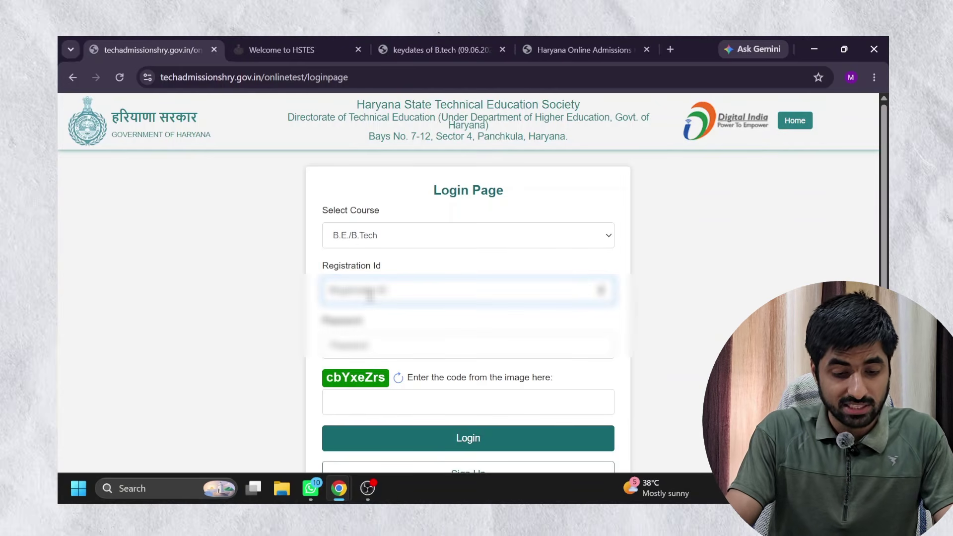
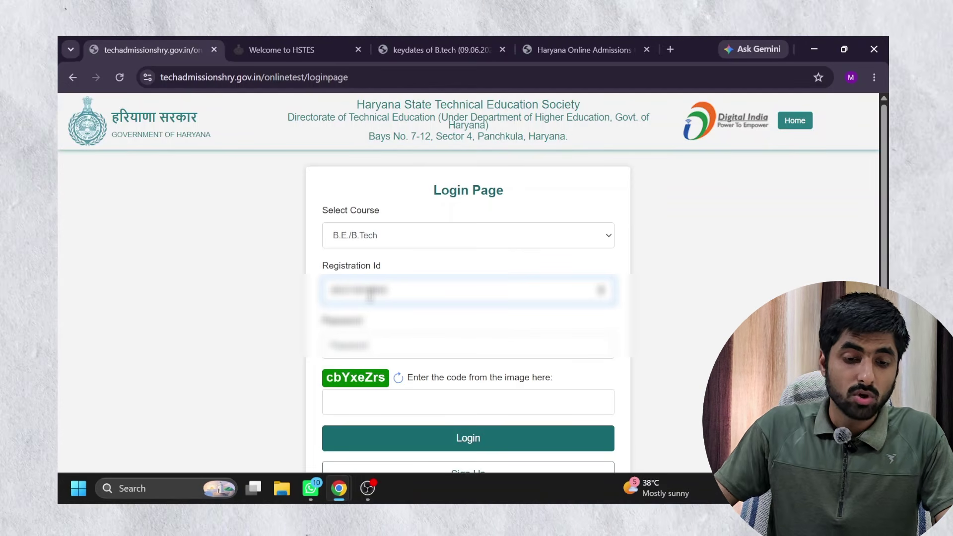
click(379, 343)
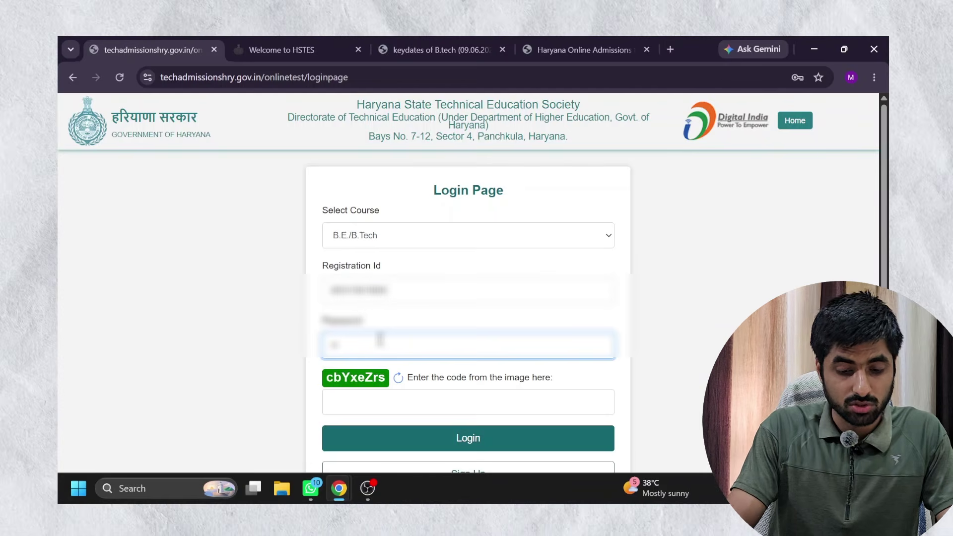
text(••••••)
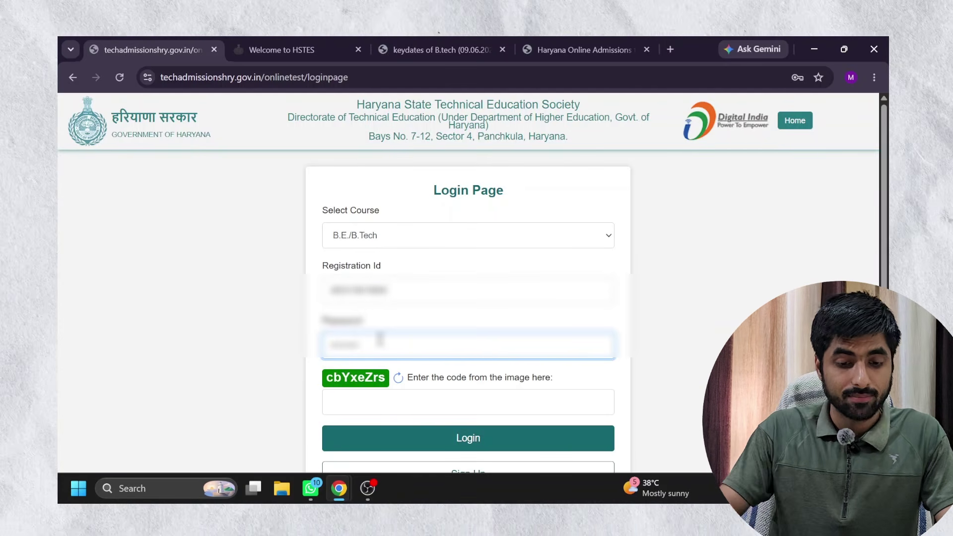
click(365, 405)
text(cb)
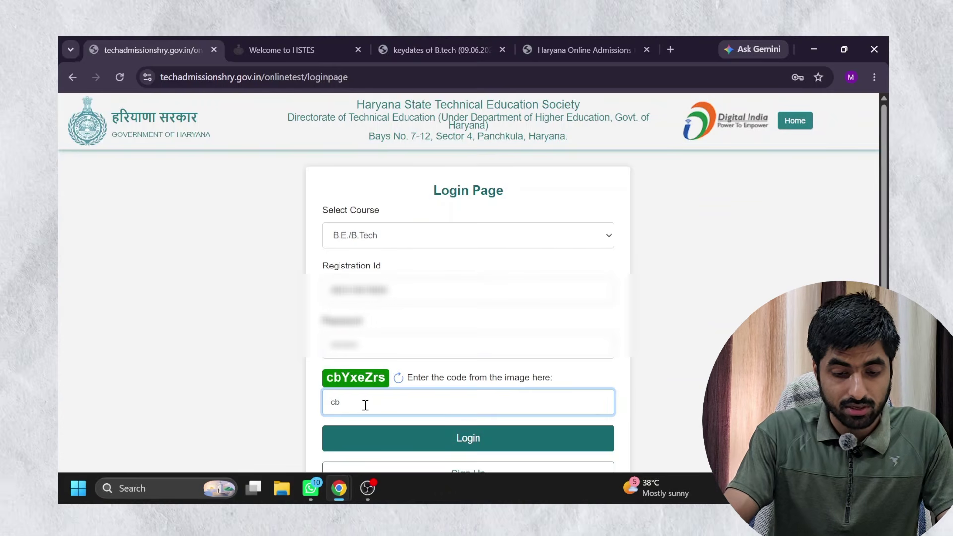
text(Yxe)
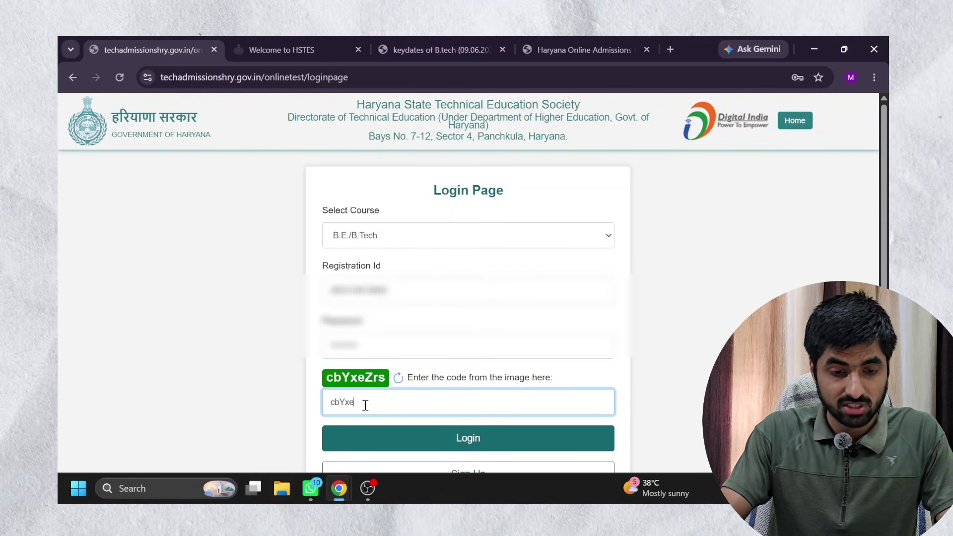
text(Zrs)
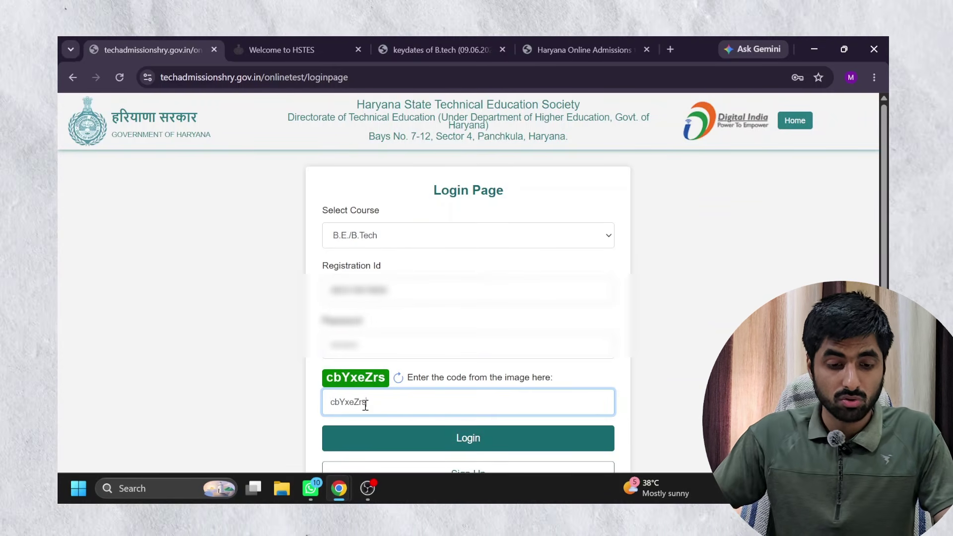
click(447, 446)
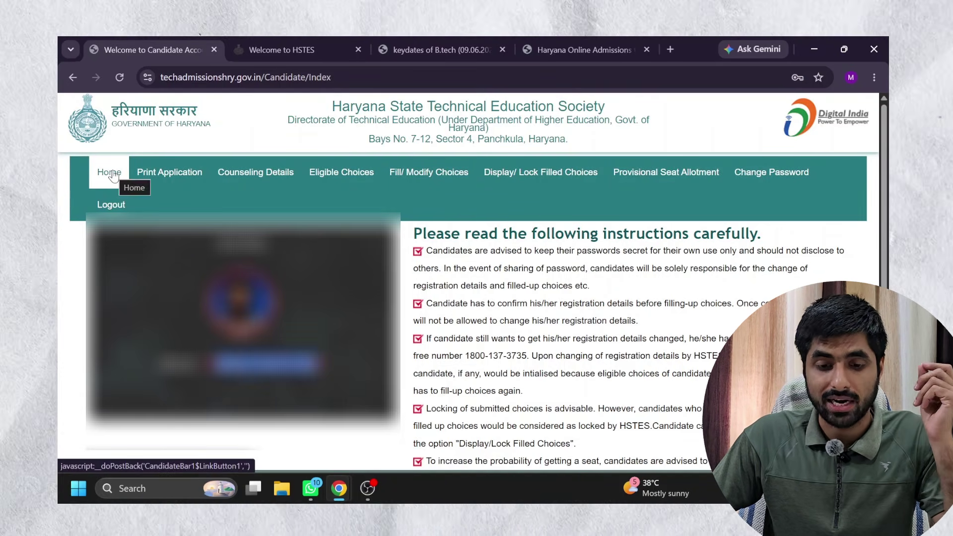
drag(422, 233, 764, 227)
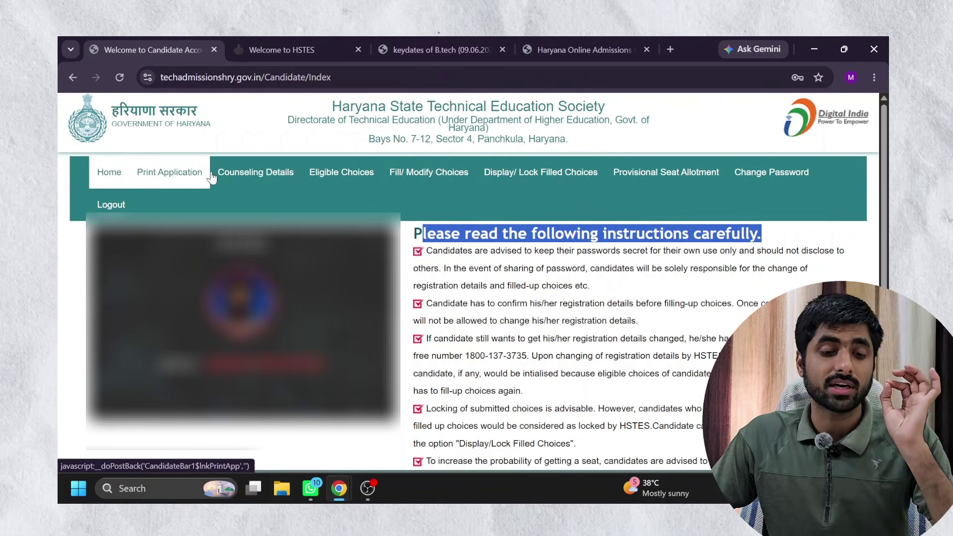
click(242, 178)
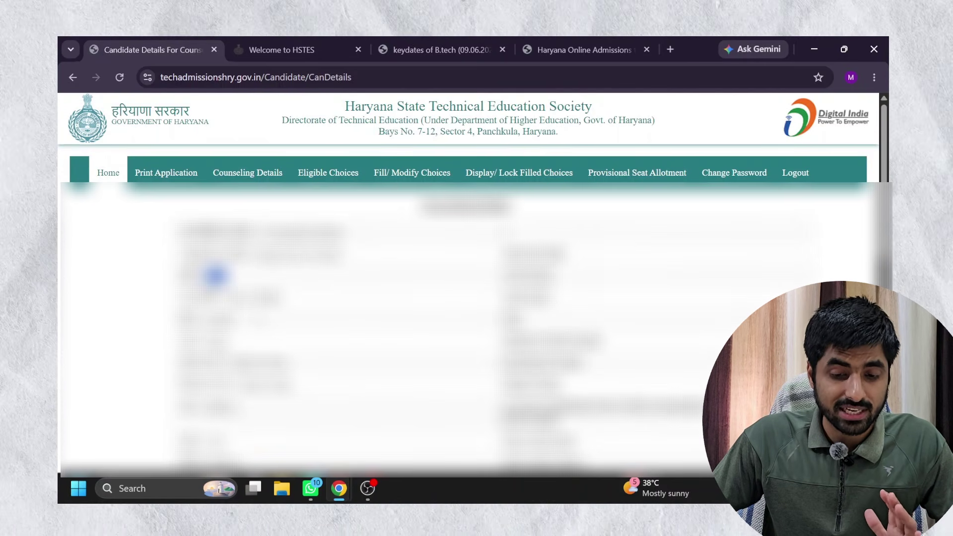
scroll(215, 275, down, 5)
scroll(322, 278, down, 5)
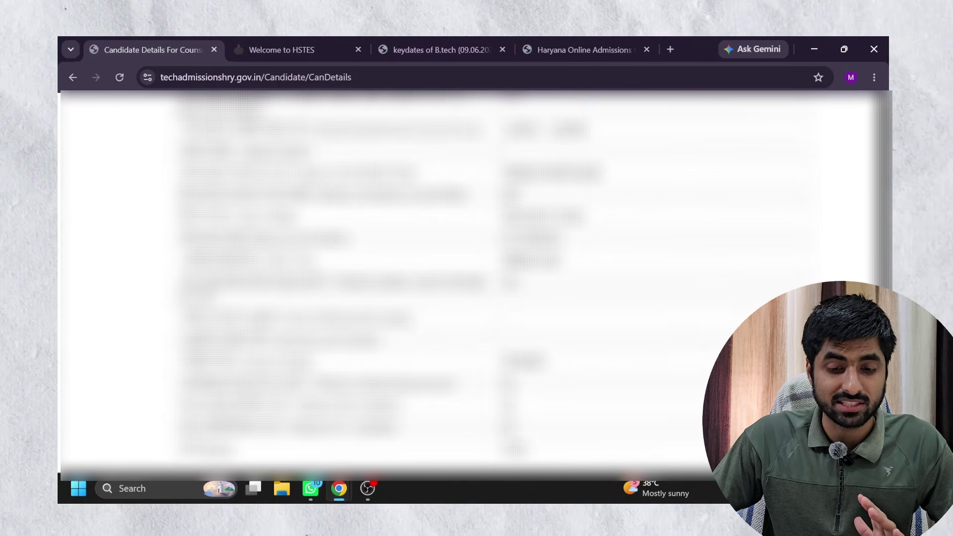
scroll(215, 275, up, 10)
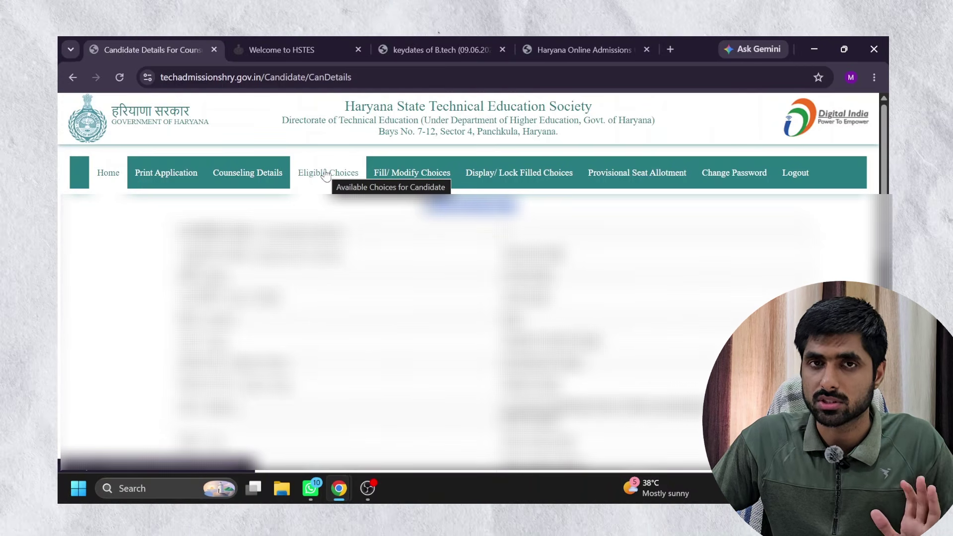
Open Eligible Choices and display choices for the candidate's roll number in counseling 1.
click(325, 174)
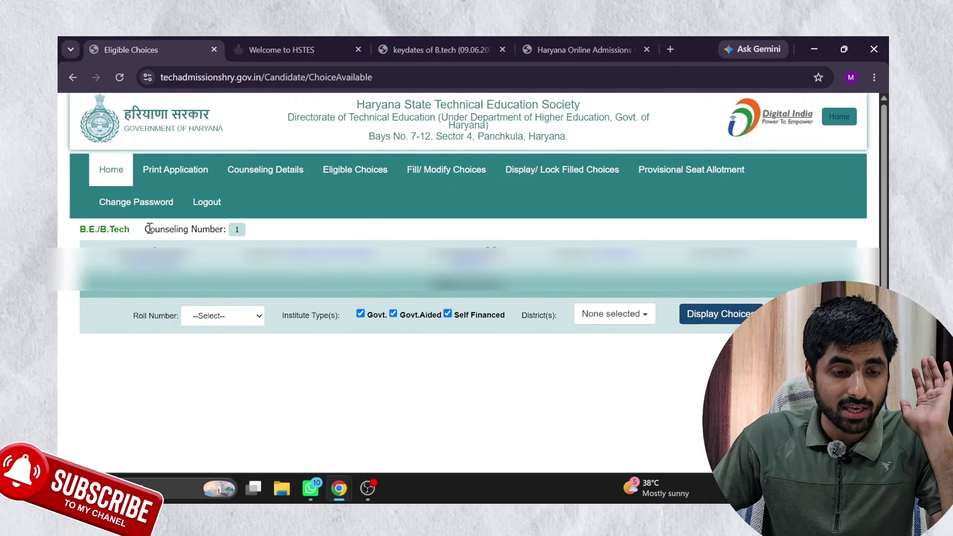
drag(150, 229, 242, 236)
click(243, 233)
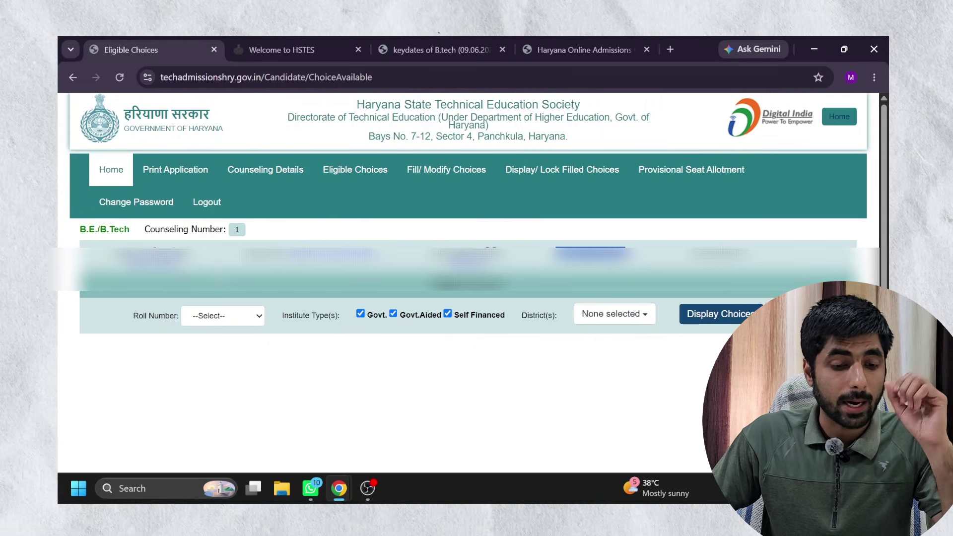
click(226, 318)
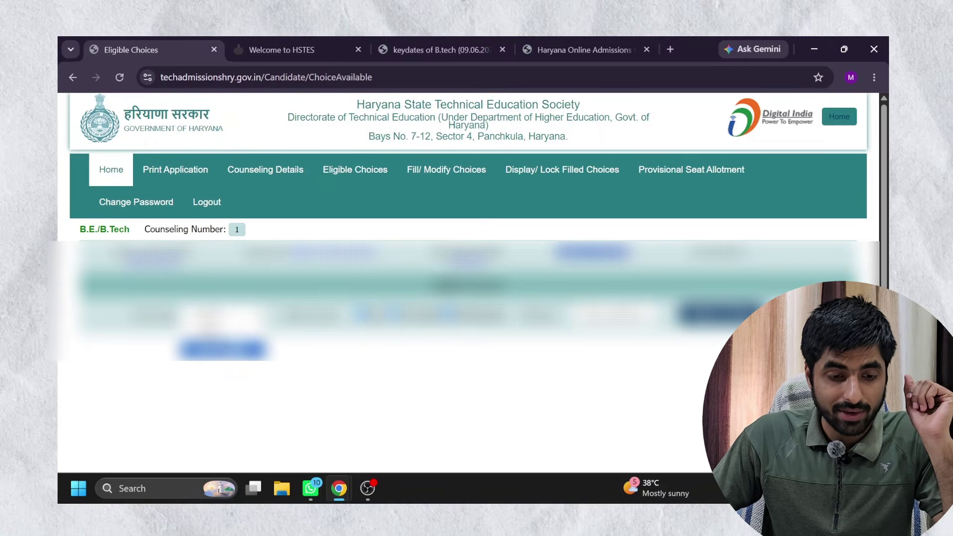
click(222, 350)
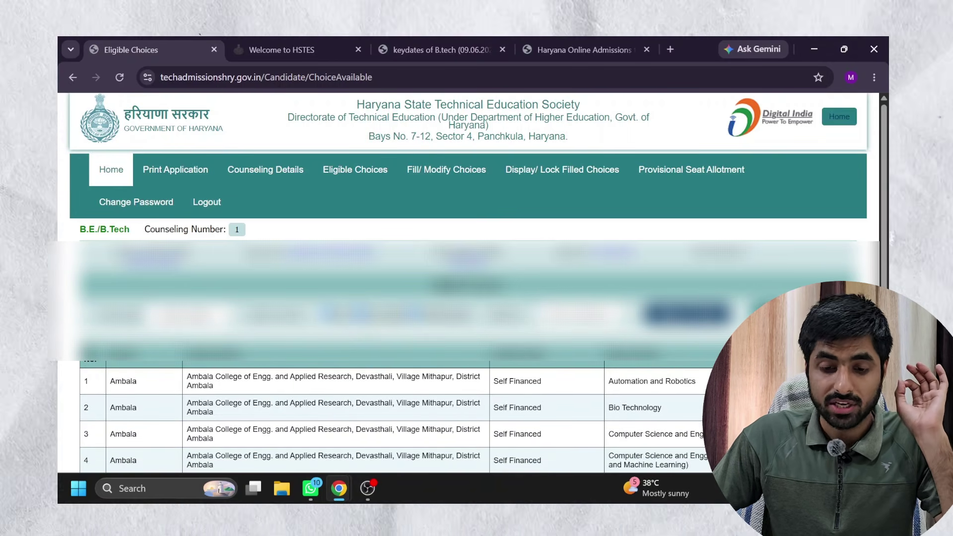
Filter the eligible choices to Gurgaon district and display them.
click(582, 315)
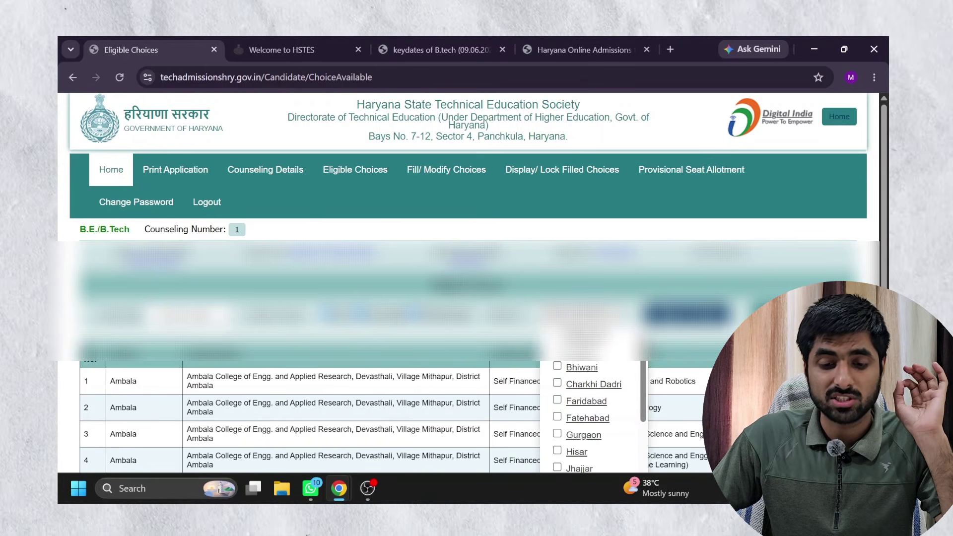
click(582, 314)
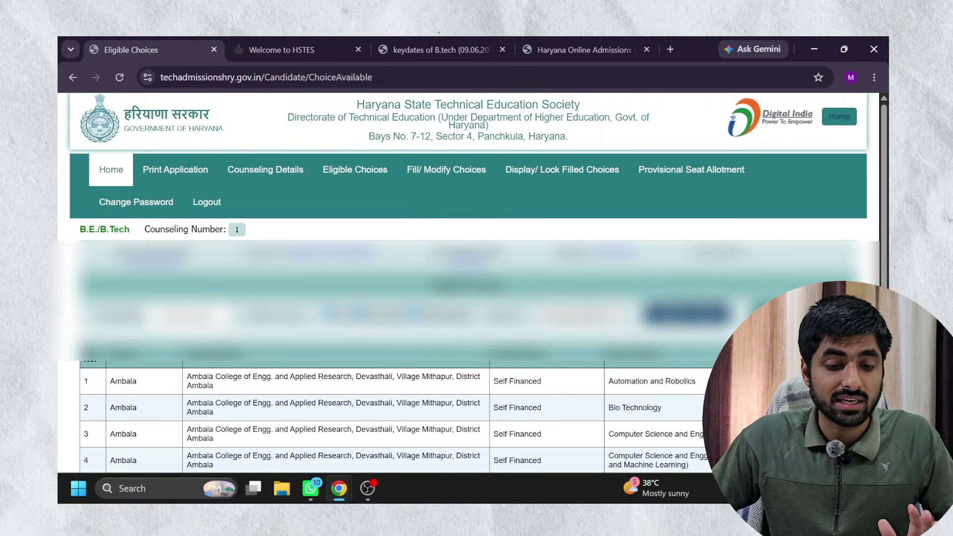
click(582, 315)
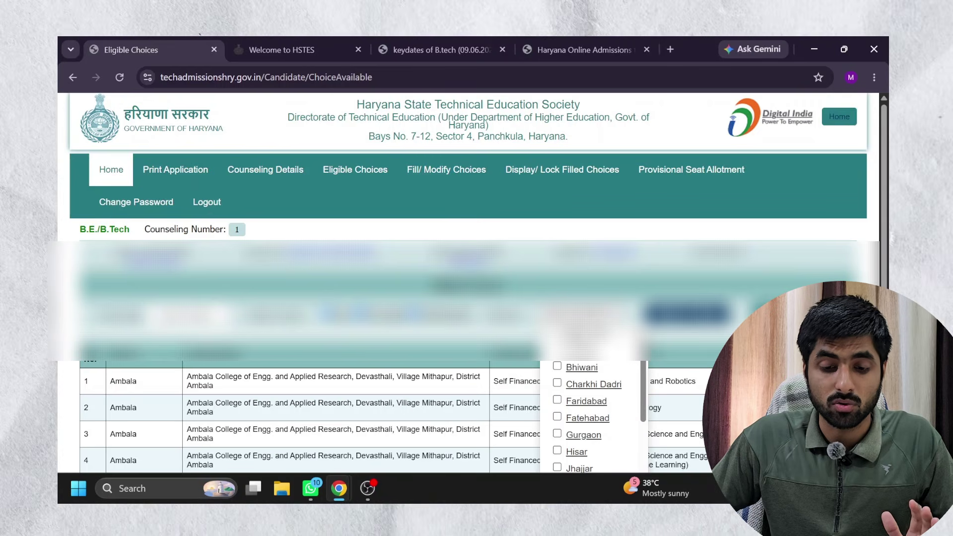
click(589, 435)
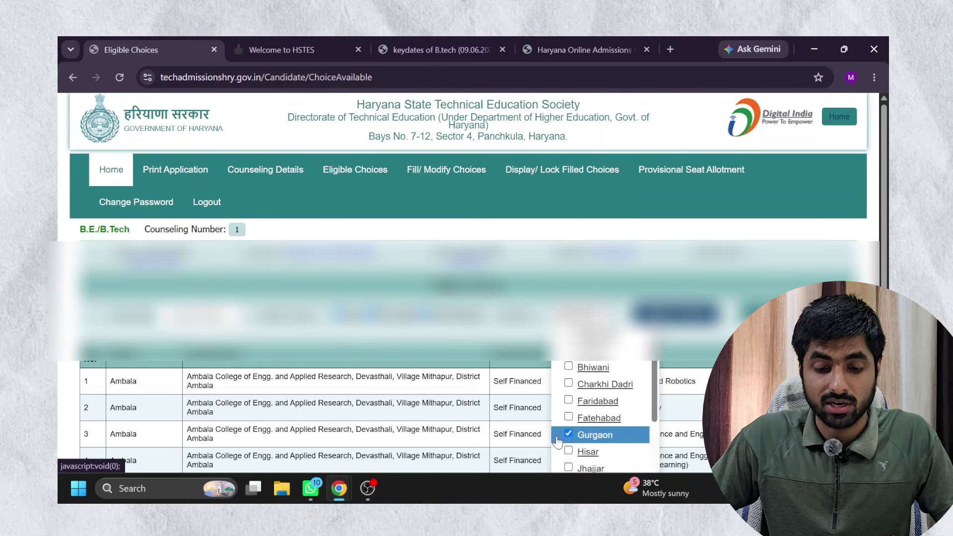
click(582, 315)
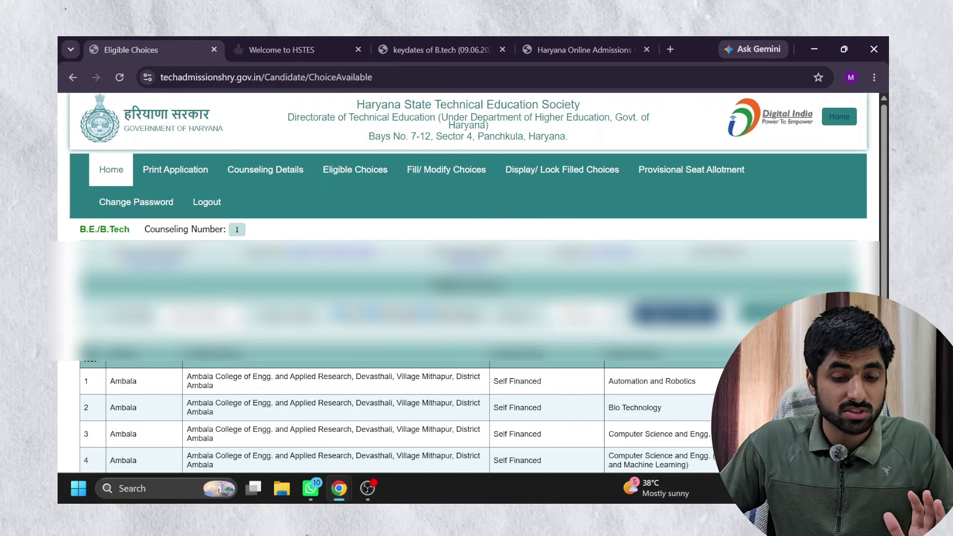
click(646, 318)
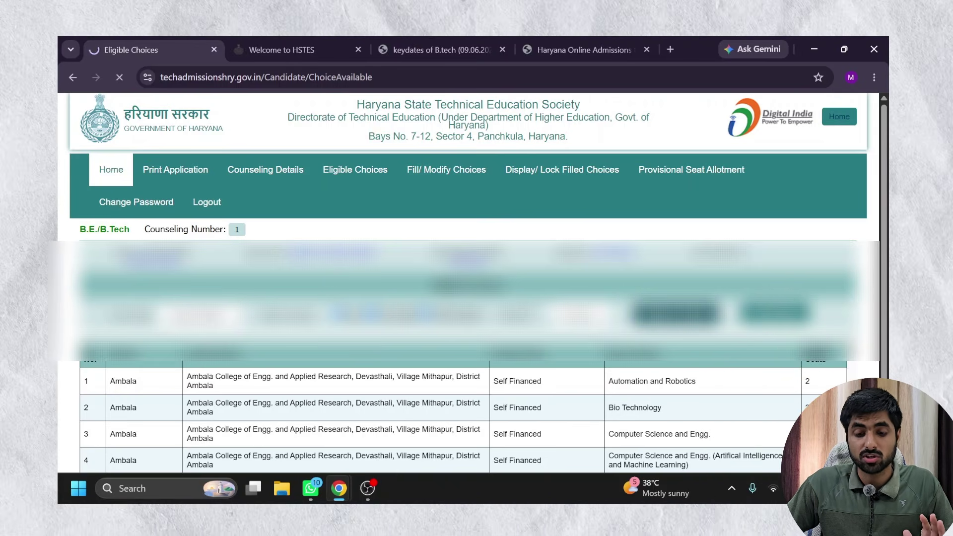
Highlight the first Gurgaon row's institute, location, AI and Data Science branch and 5 seats.
scroll(645, 318, down, 1)
scroll(476, 297, down, 1)
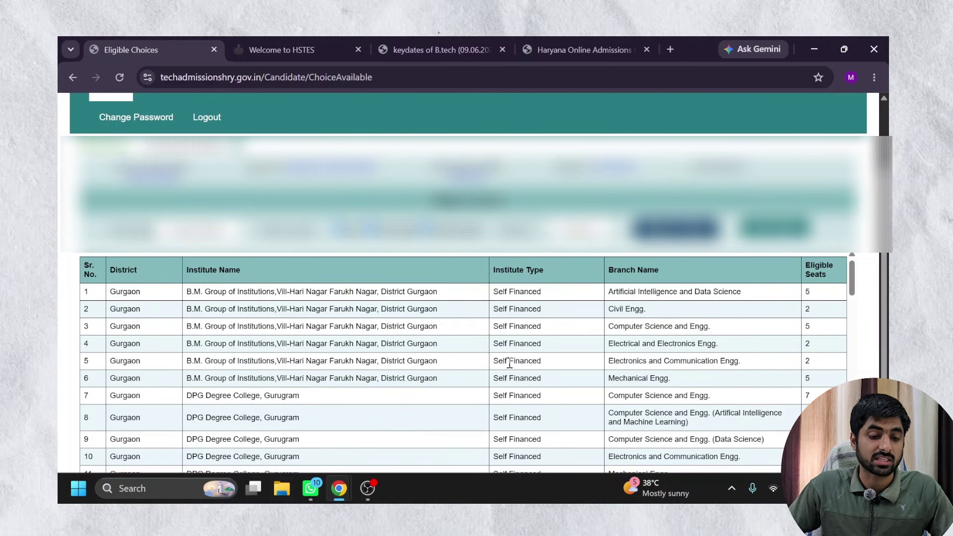
drag(205, 291, 282, 293)
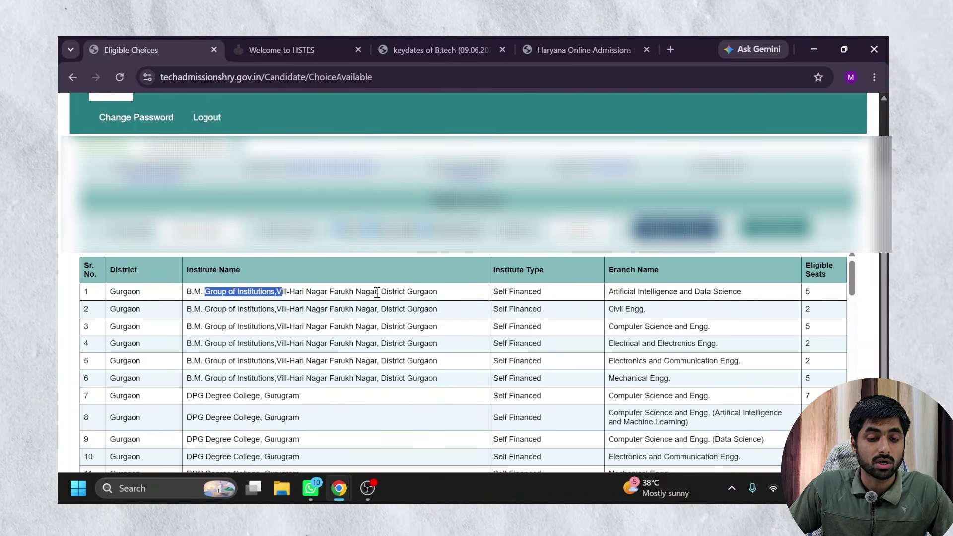
drag(393, 292, 300, 292)
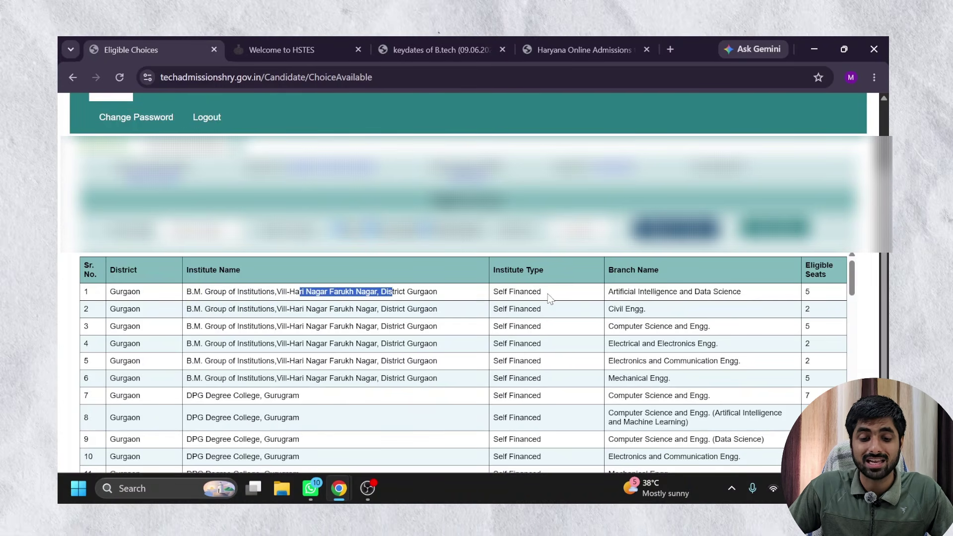
drag(549, 298, 495, 297)
scroll(595, 293, down, 1)
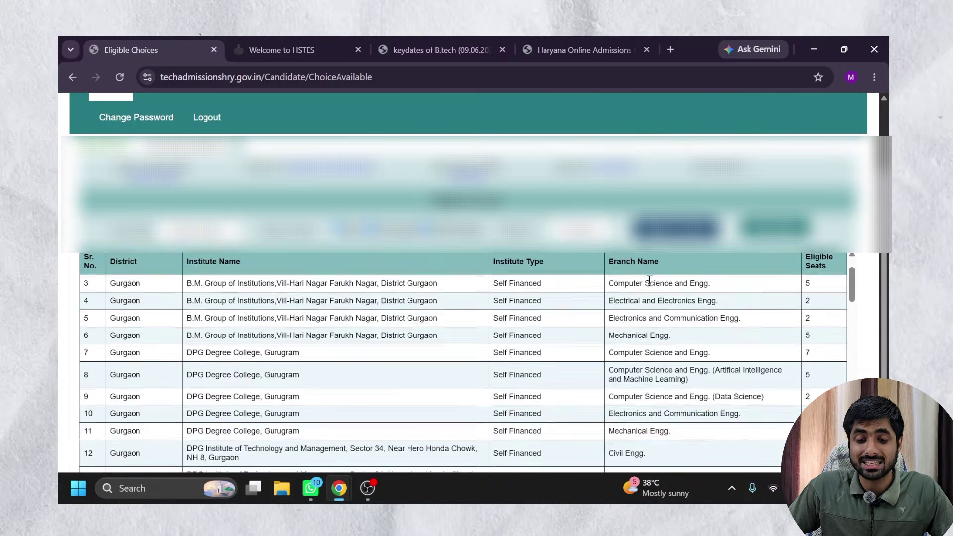
scroll(650, 281, up, 1)
drag(609, 292, 717, 292)
drag(828, 294, 794, 295)
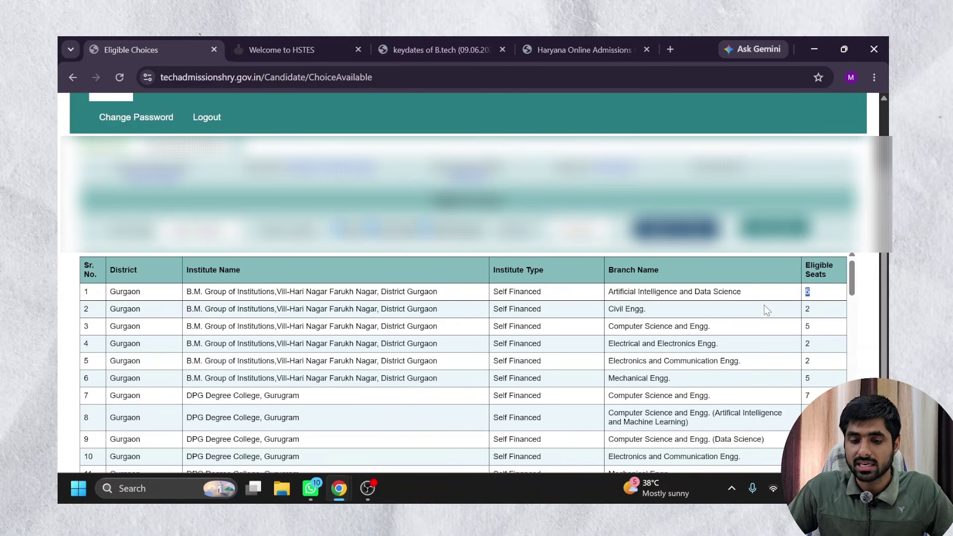
scroll(764, 305, down, 1)
scroll(764, 305, up, 1)
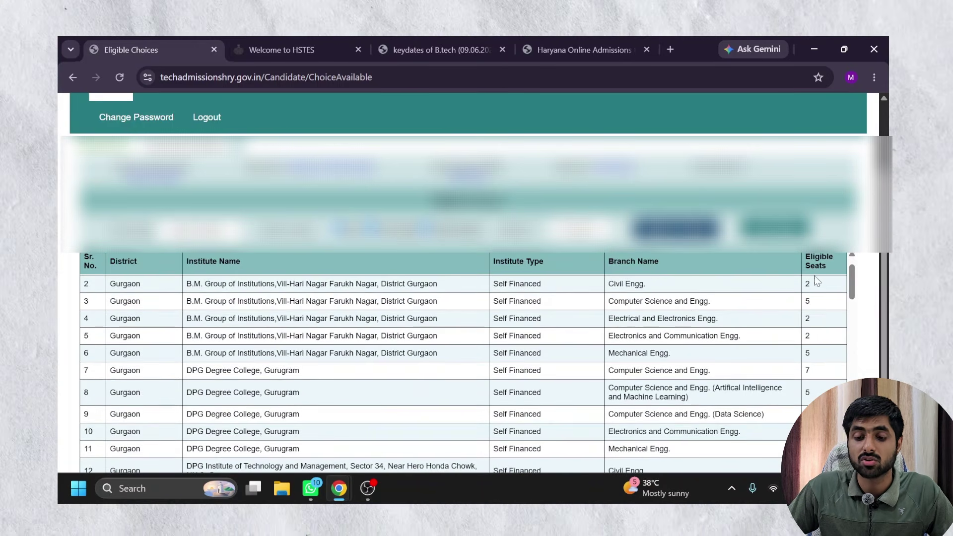
drag(824, 261, 87, 265)
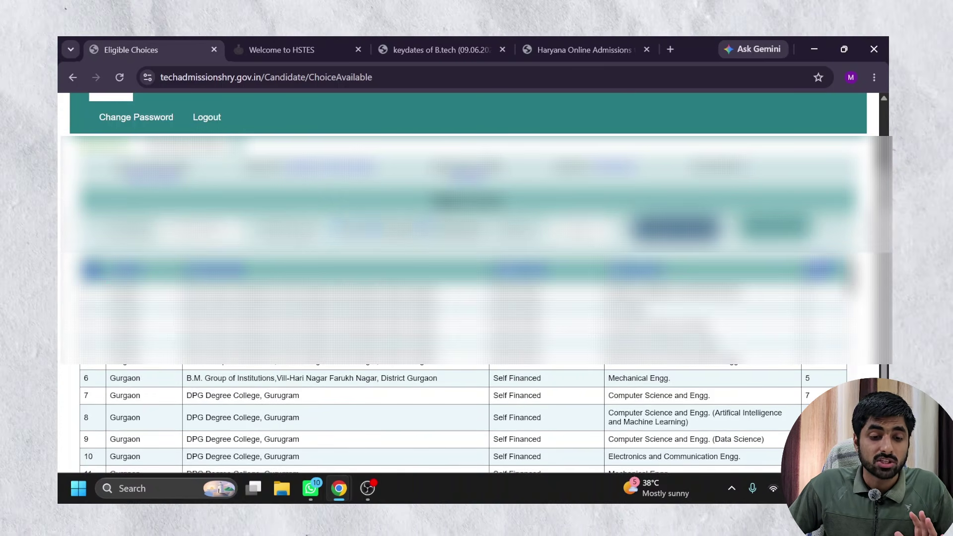
scroll(467, 278, up, 2)
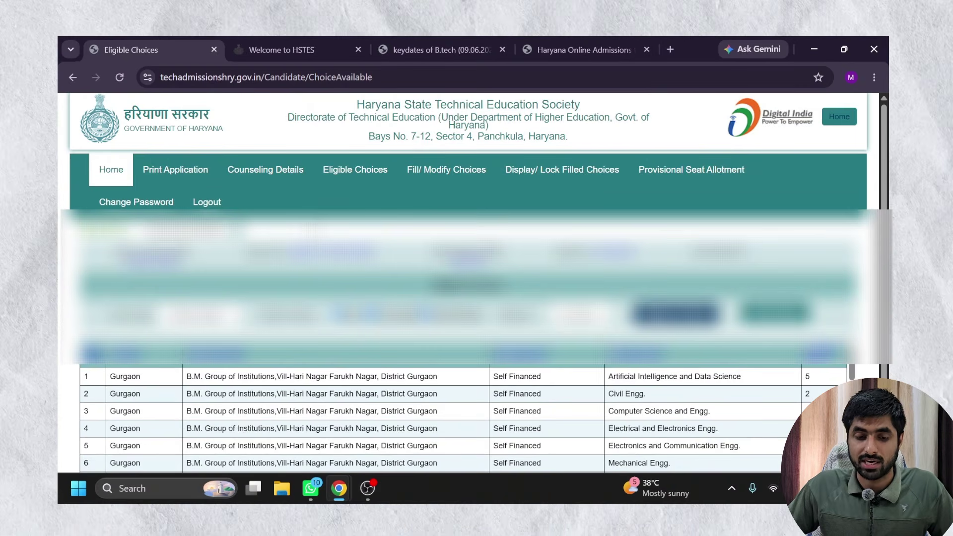
scroll(394, 185, down, 1)
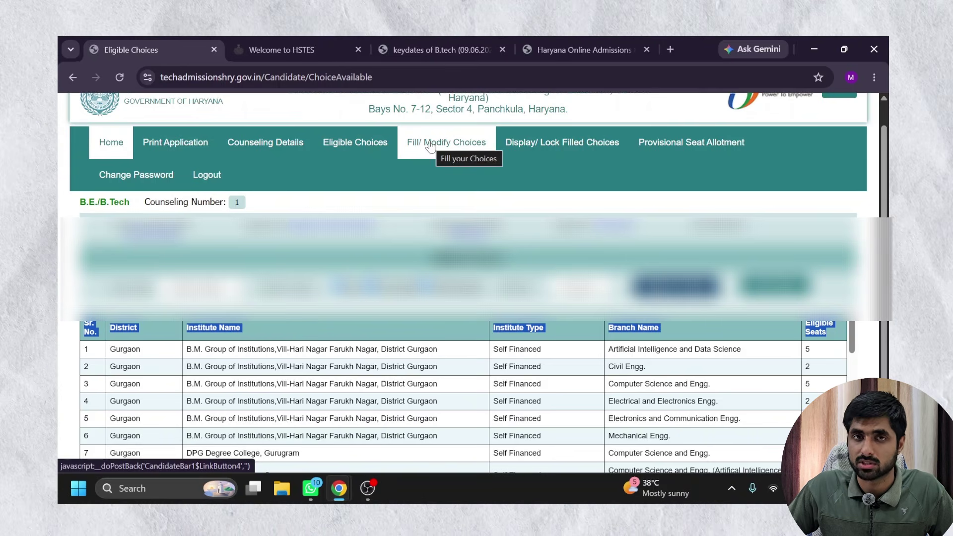
Open Fill/Modify Choices and display all 464 available choices, with none filled.
click(431, 146)
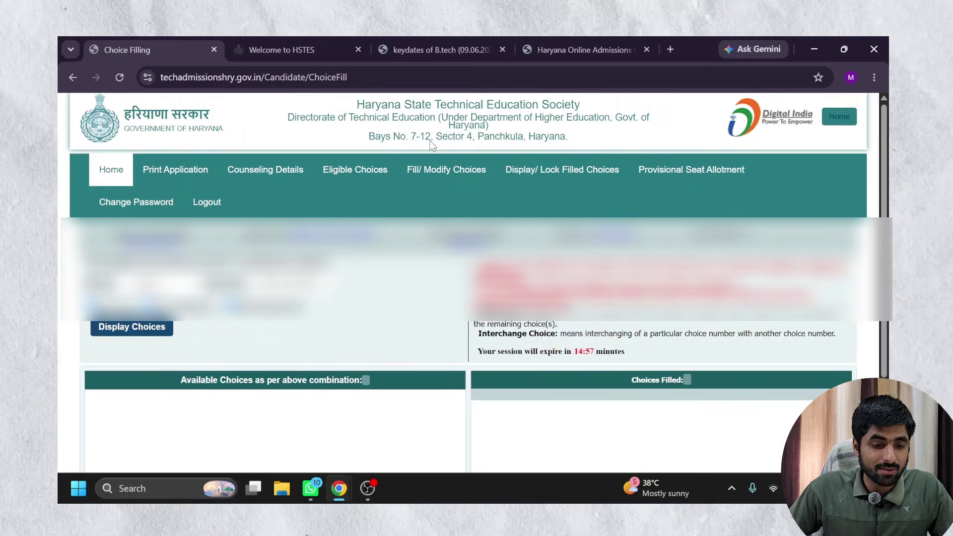
scroll(466, 248, down, 2)
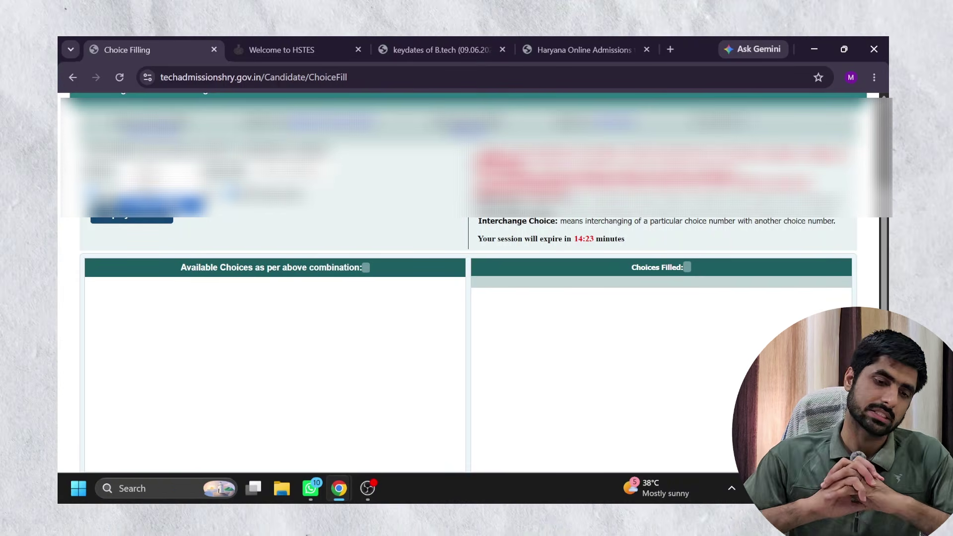
click(169, 203)
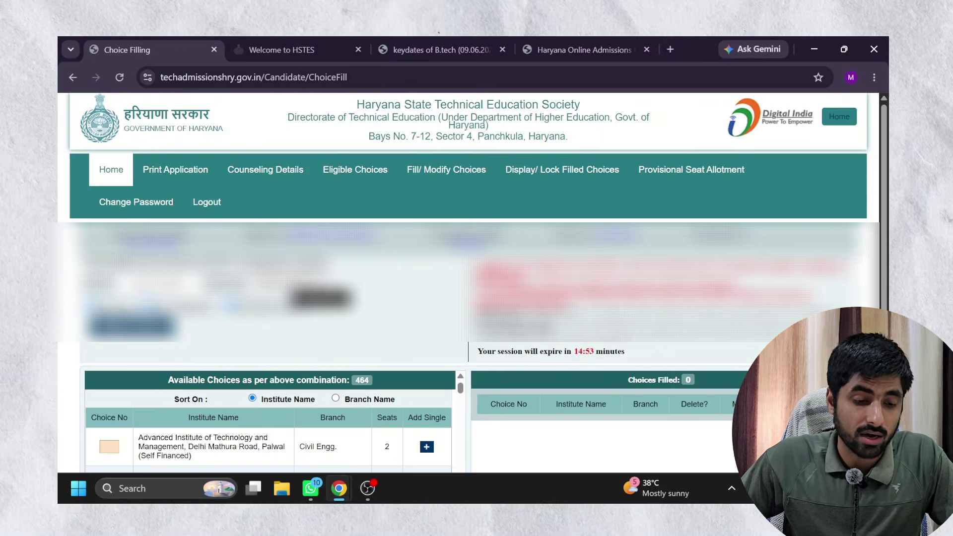
Highlight the Available Choices heading and its count of 464 choices.
scroll(466, 278, down, 3)
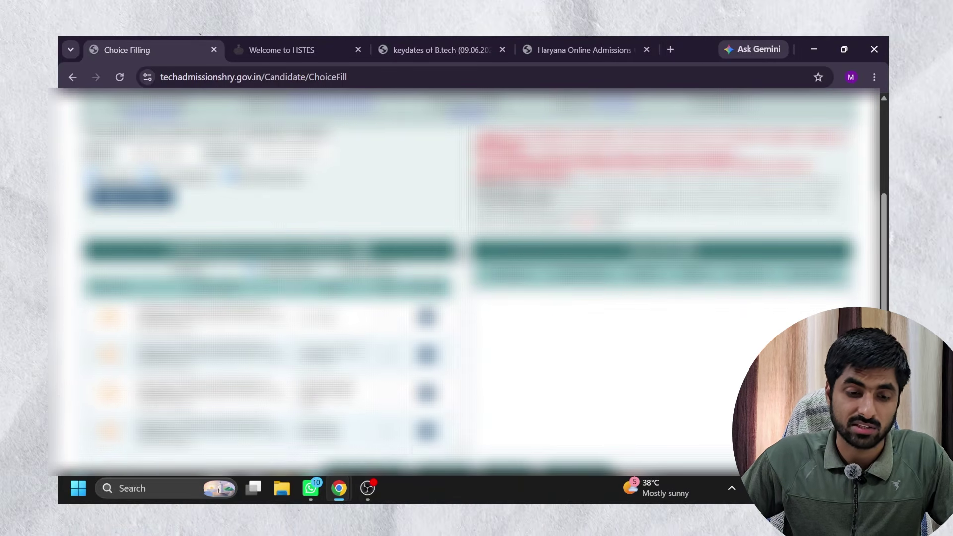
scroll(302, 191, down, 1)
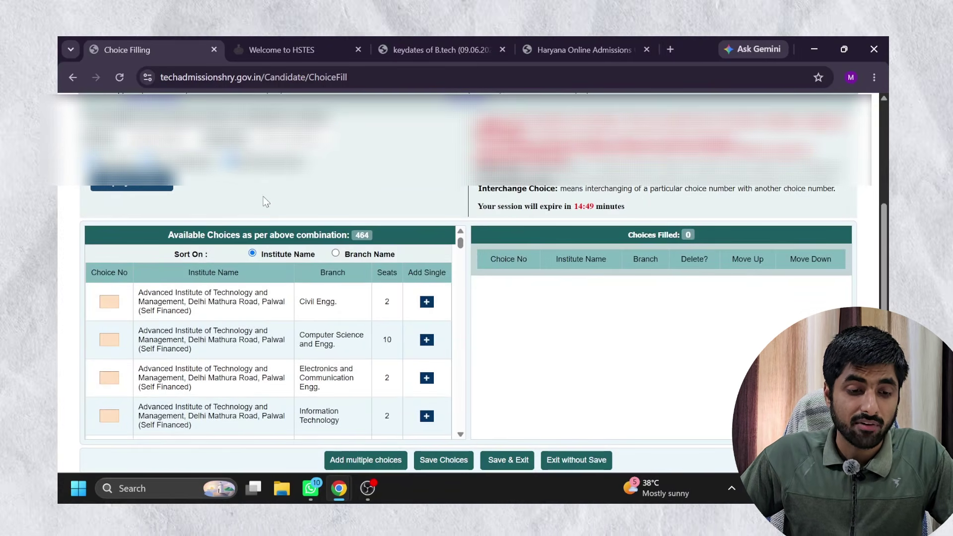
drag(206, 235, 178, 235)
drag(264, 231, 350, 237)
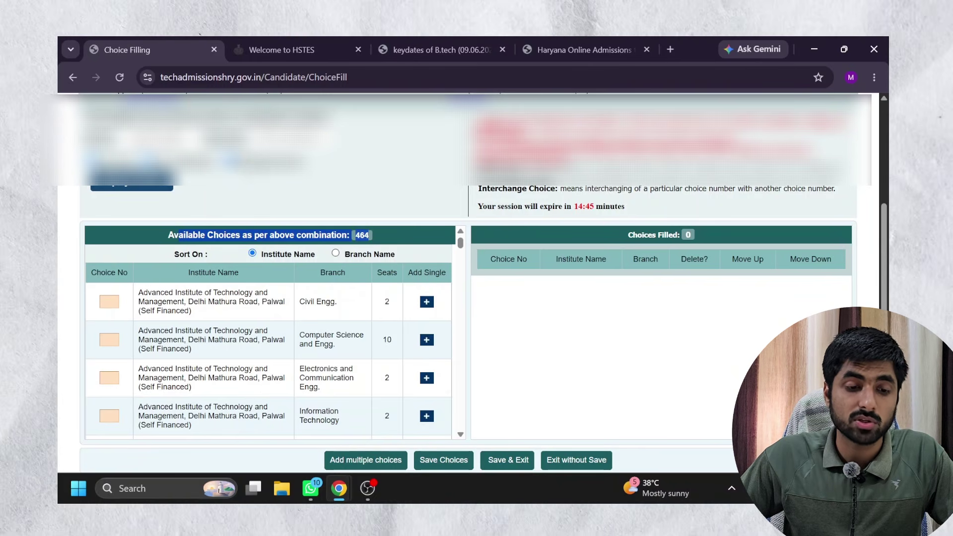
click(373, 214)
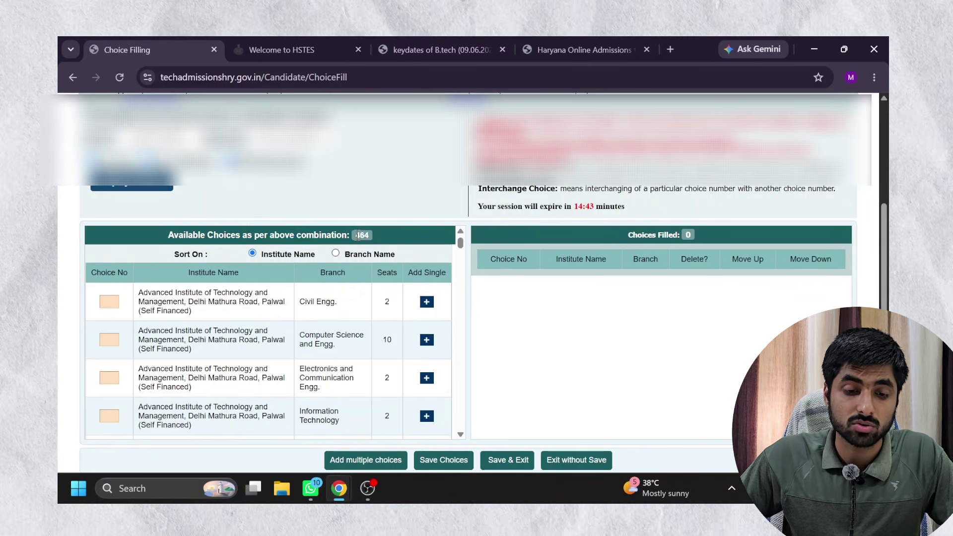
drag(355, 235, 375, 235)
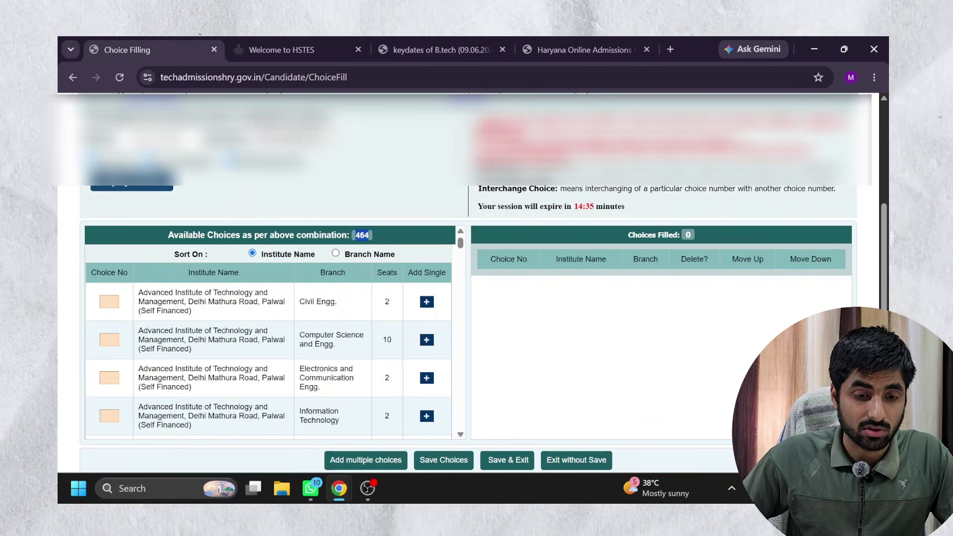
Pick Gurgaon in the district filter and reload the available choices list.
click(318, 171)
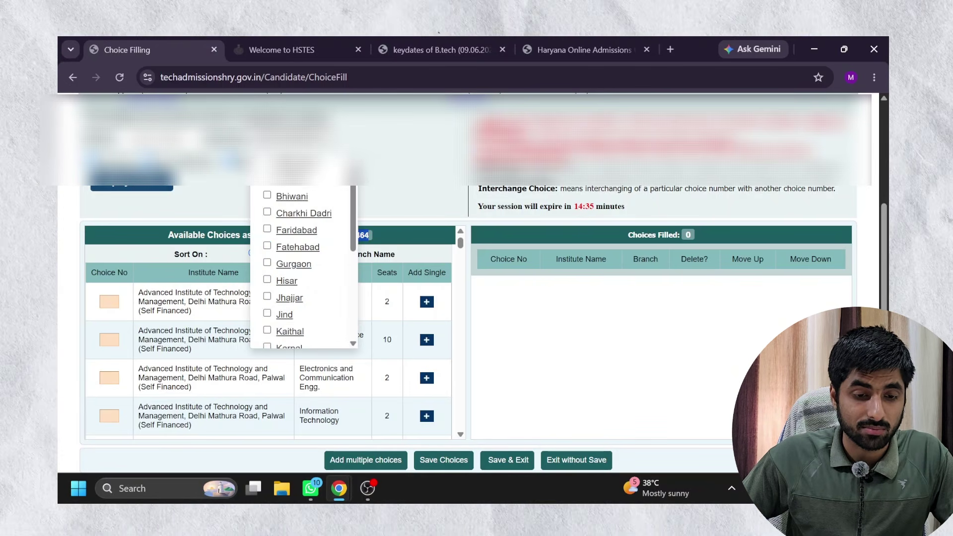
click(267, 264)
scroll(338, 290, down, 2)
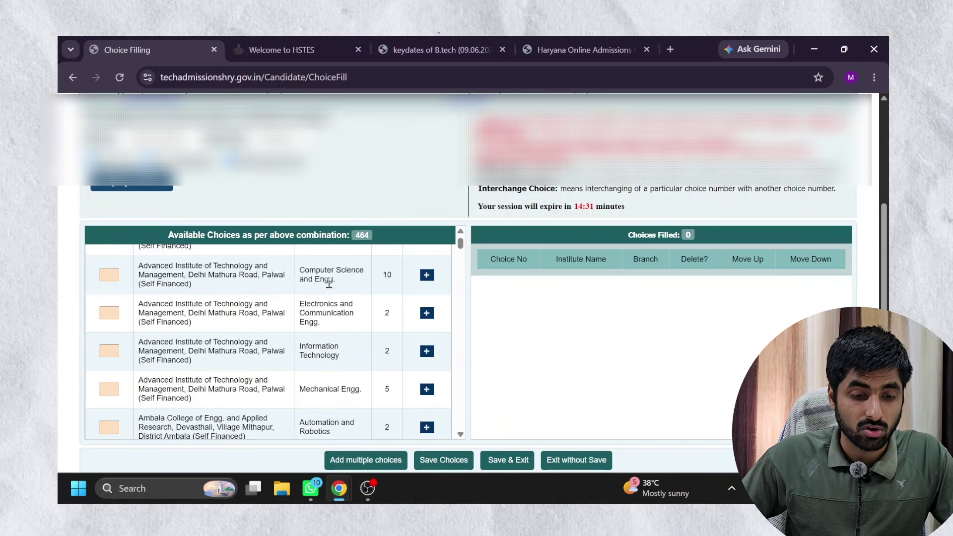
scroll(329, 284, up, 1)
scroll(329, 284, down, 4)
scroll(217, 293, up, 1)
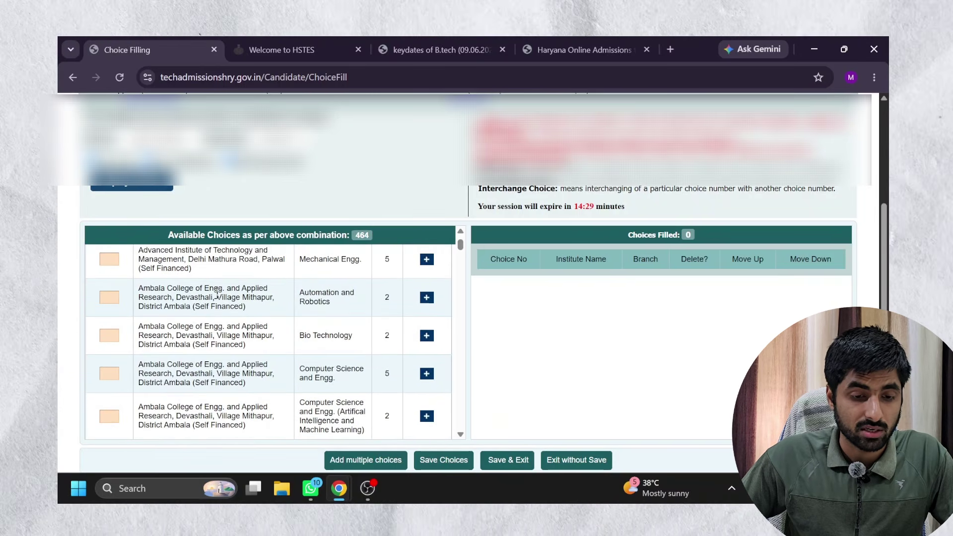
click(133, 188)
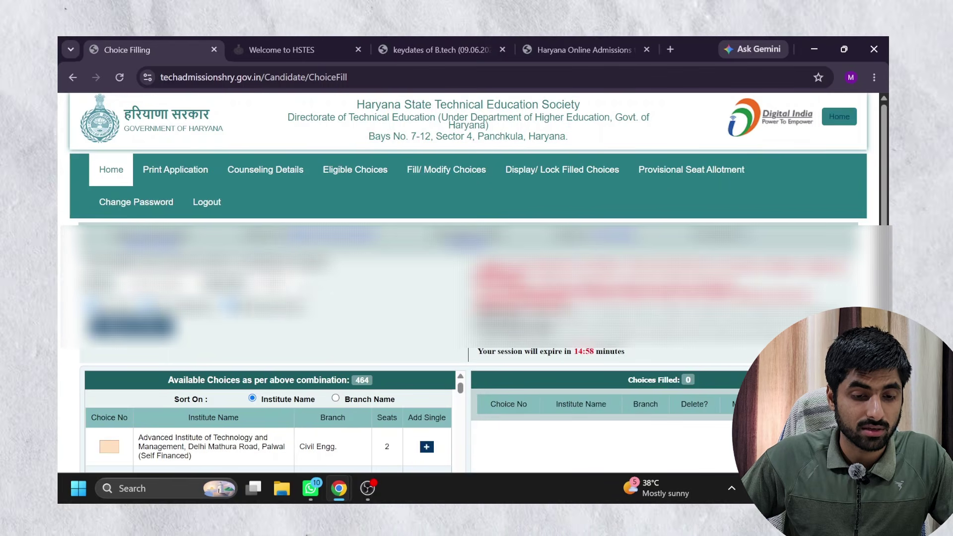
Tick Gurgaon alongside Jhajjar in the district filter, leaving six Gurugram University choices.
click(278, 280)
click(295, 409)
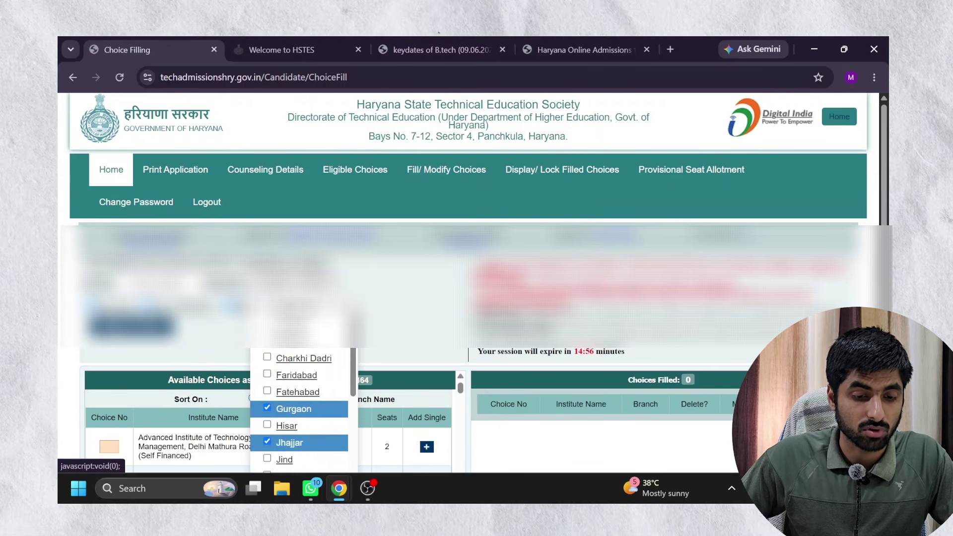
scroll(303, 412, down, 3)
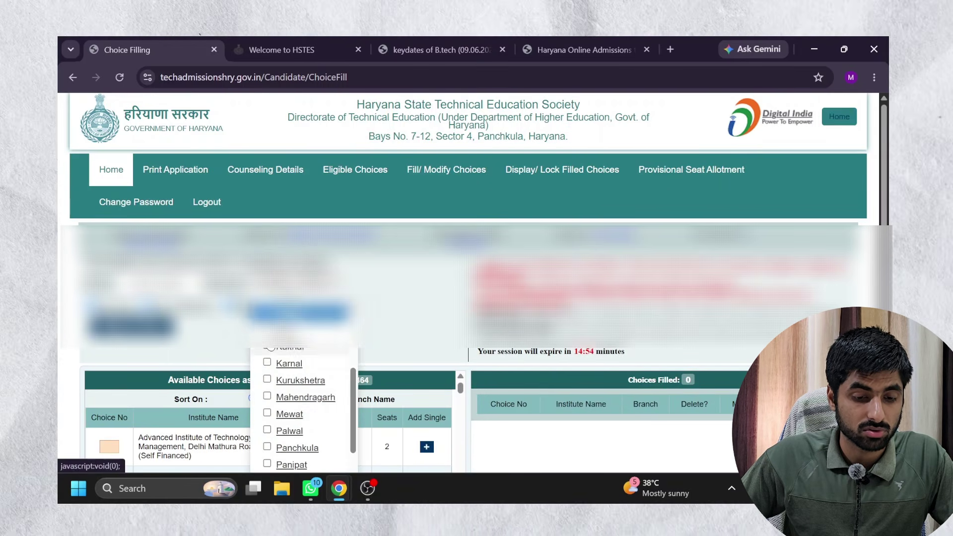
click(388, 316)
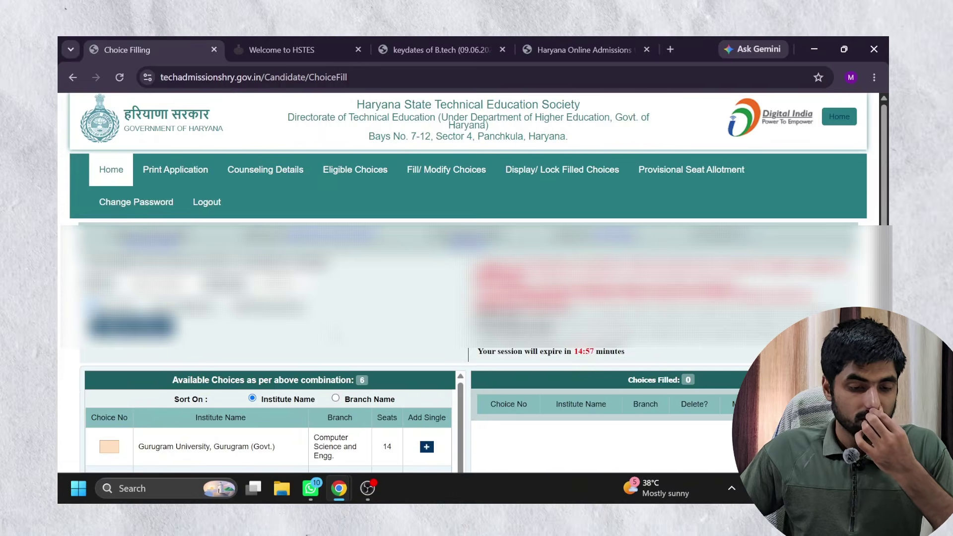
scroll(467, 298, down, 3)
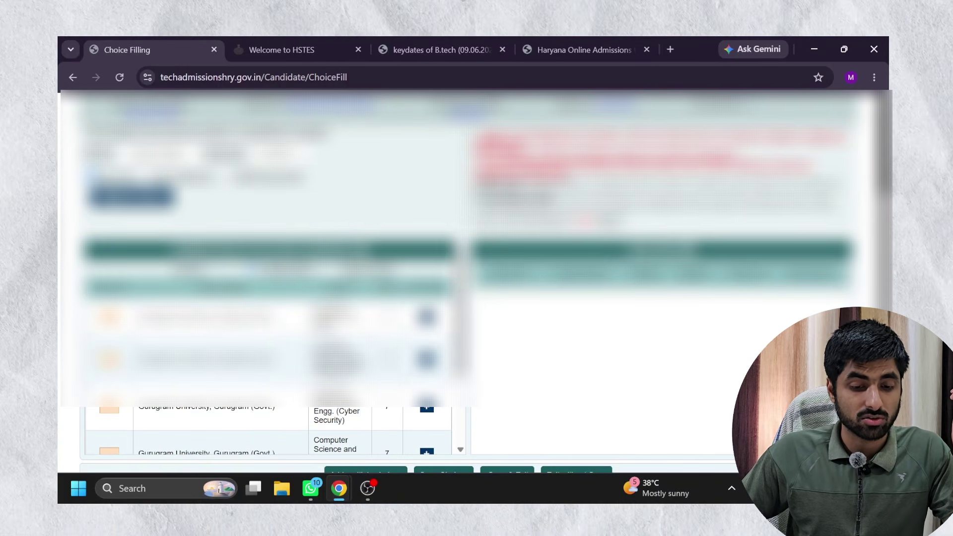
scroll(466, 298, down, 1)
scroll(268, 347, down, 3)
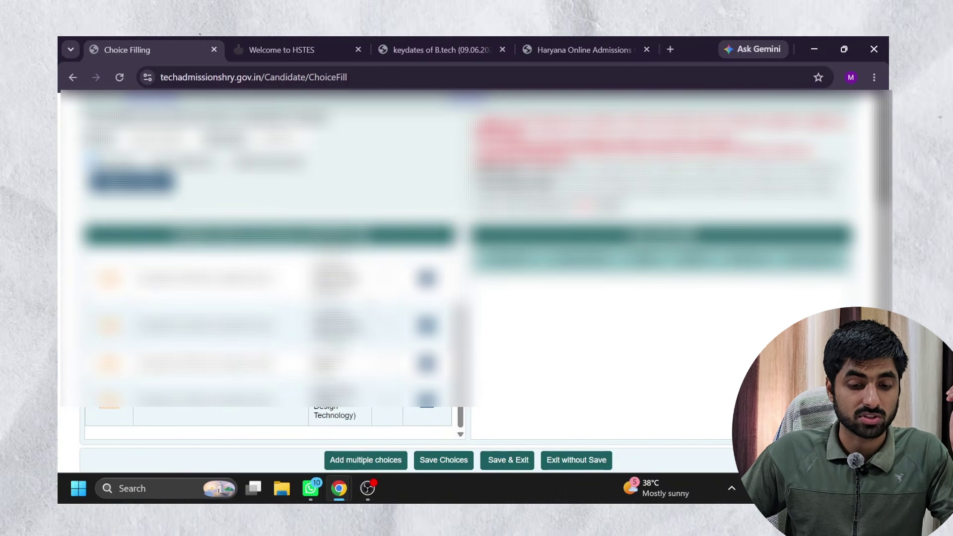
scroll(365, 298, up, 5)
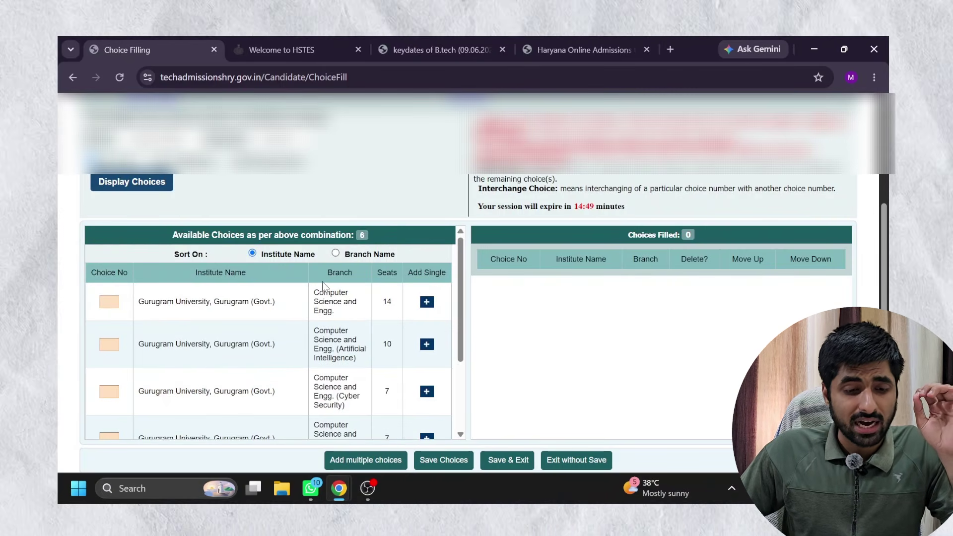
scroll(322, 287, up, 1)
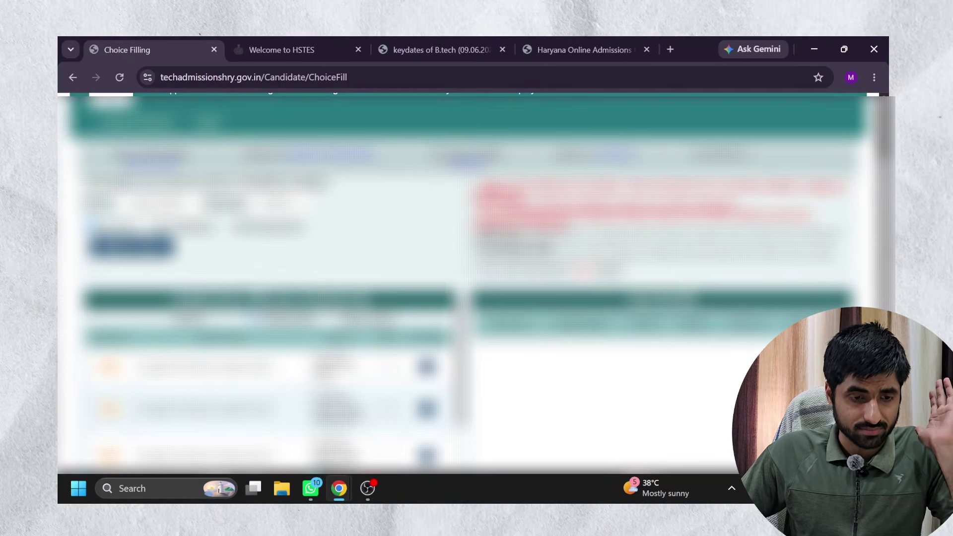
Reload with only Gurgaon ticked and scroll through the 57 Gurgaon college choices.
click(132, 246)
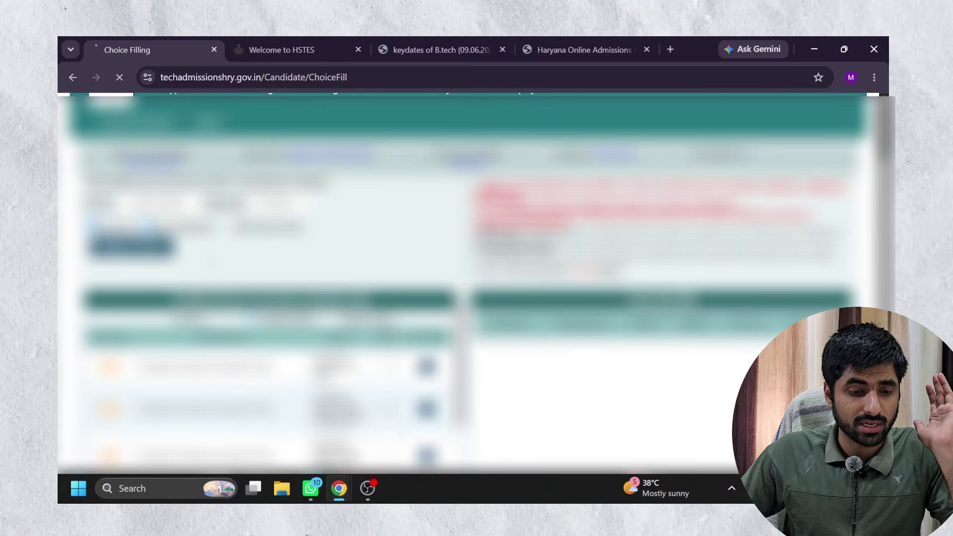
scroll(367, 298, down, 3)
scroll(328, 327, down, 3)
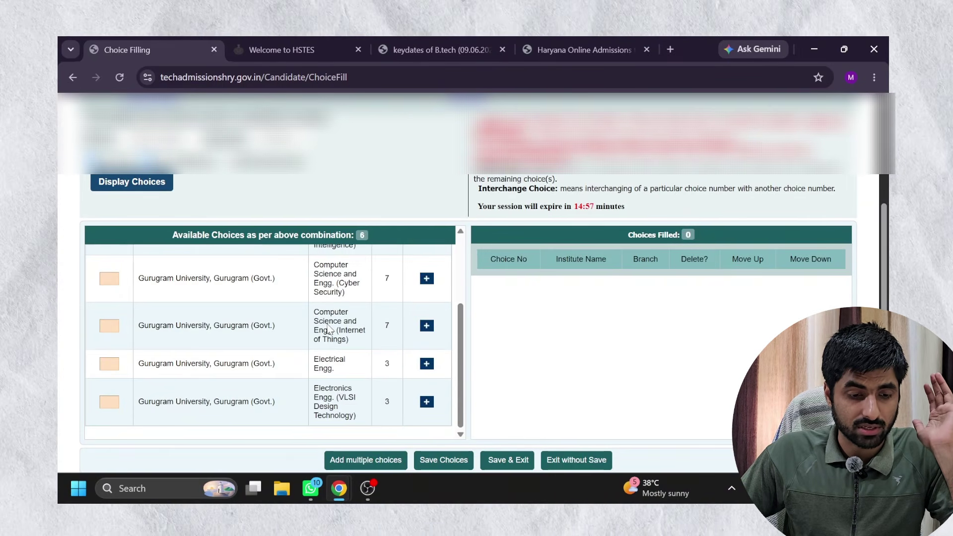
scroll(259, 297, up, 5)
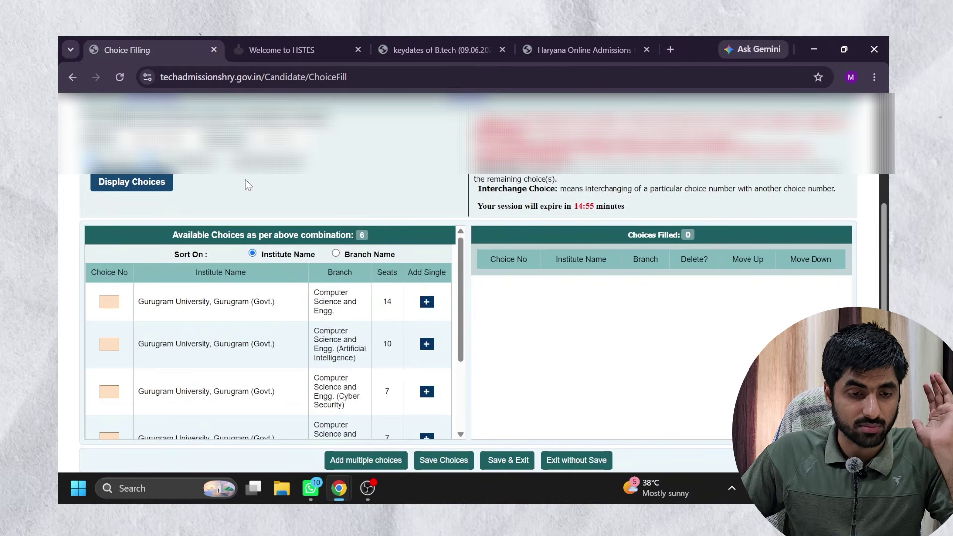
click(268, 161)
scroll(301, 342, up, 2)
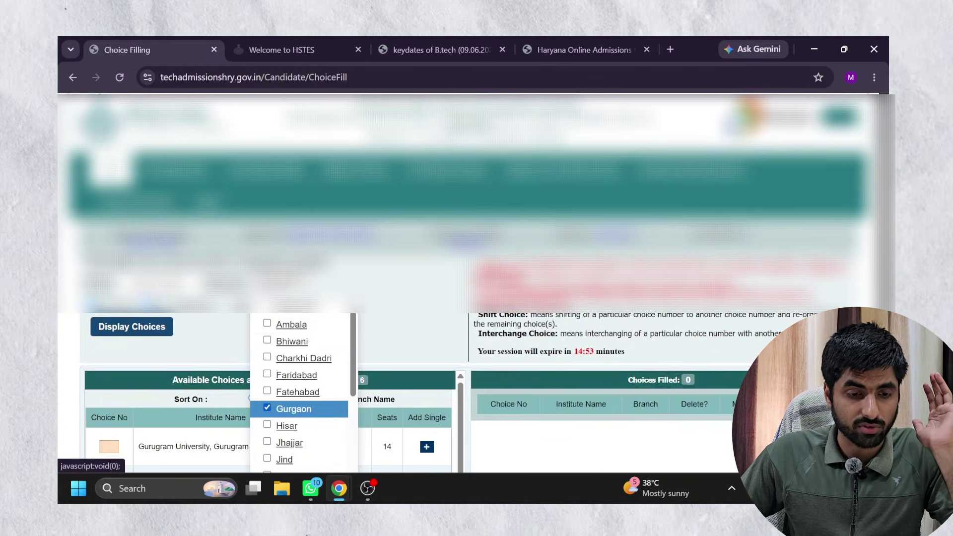
scroll(302, 342, down, 4)
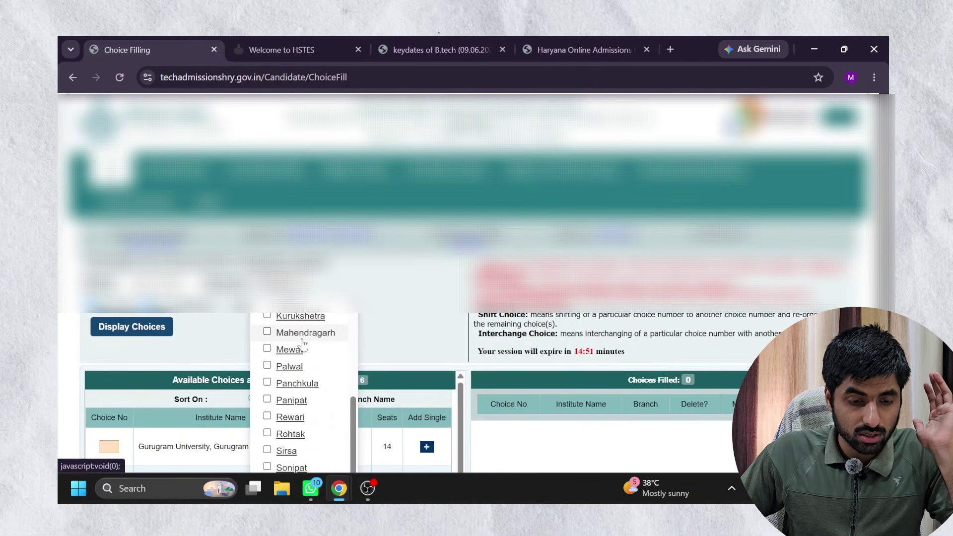
click(126, 335)
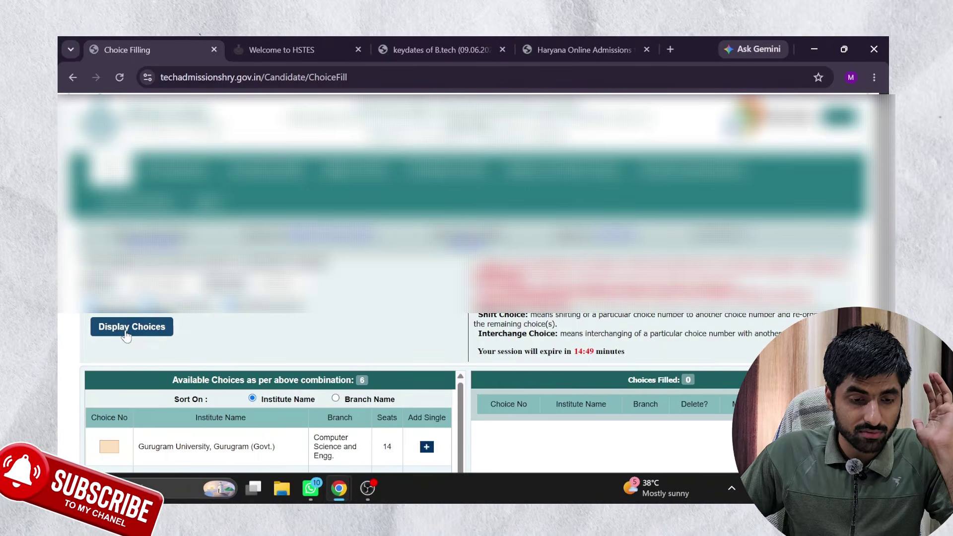
scroll(325, 317, down, 3)
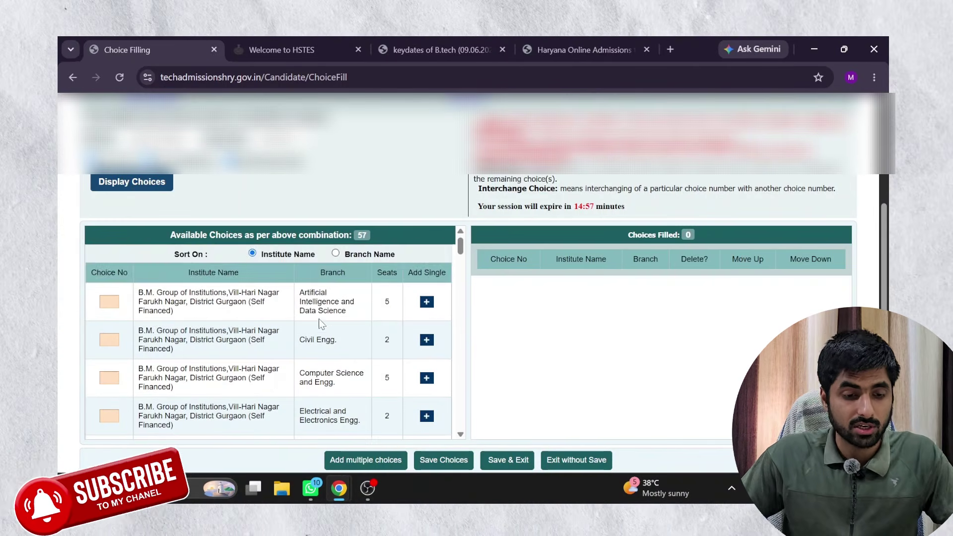
scroll(290, 353, down, 5)
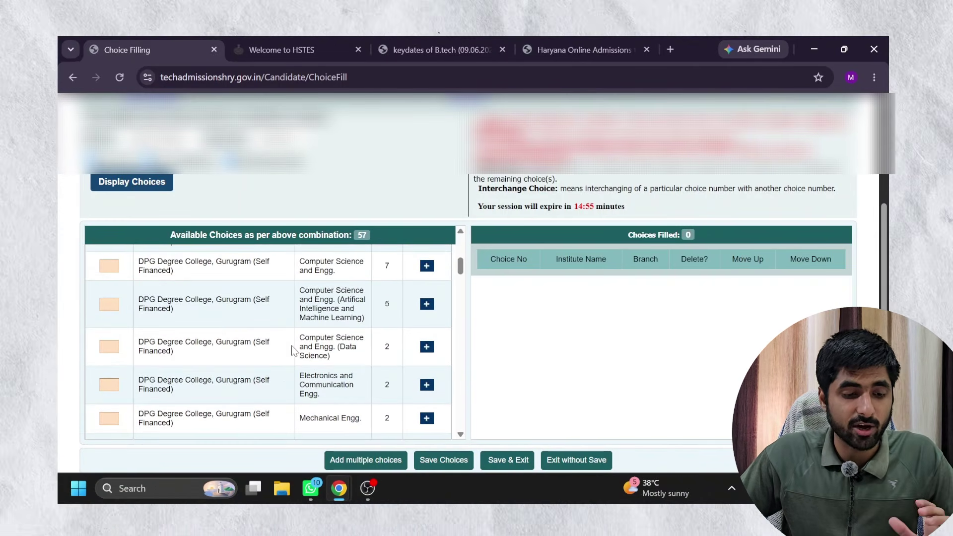
scroll(292, 346, down, 8)
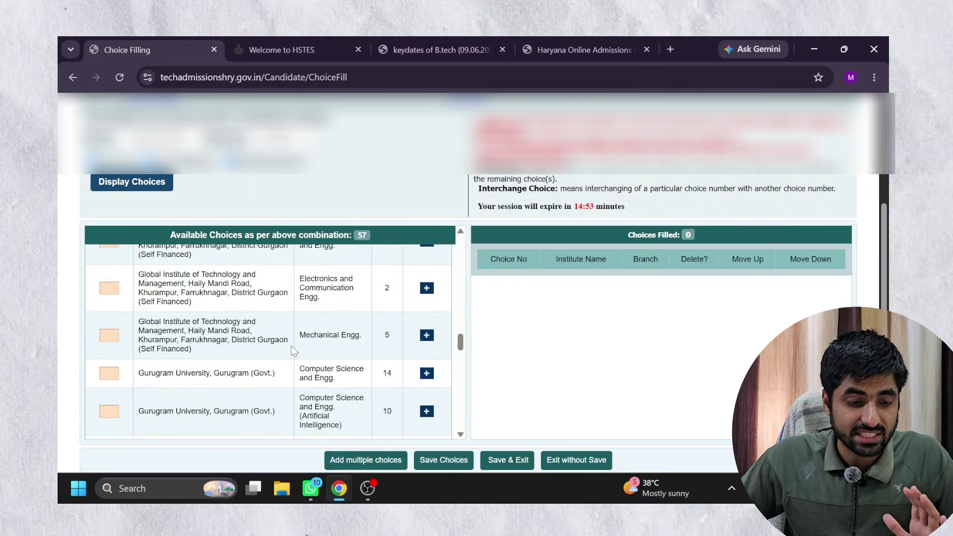
scroll(292, 348, down, 10)
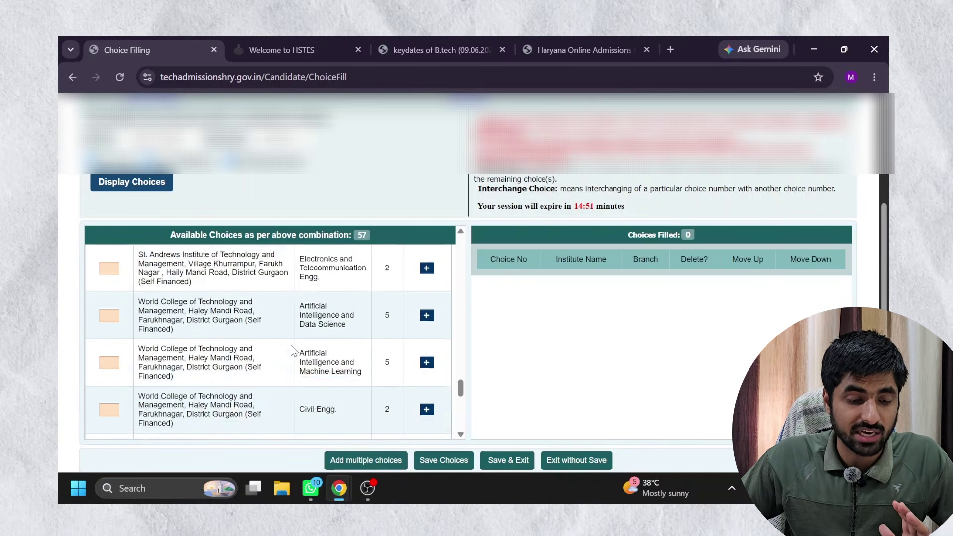
scroll(292, 347, down, 4)
scroll(291, 348, up, 7)
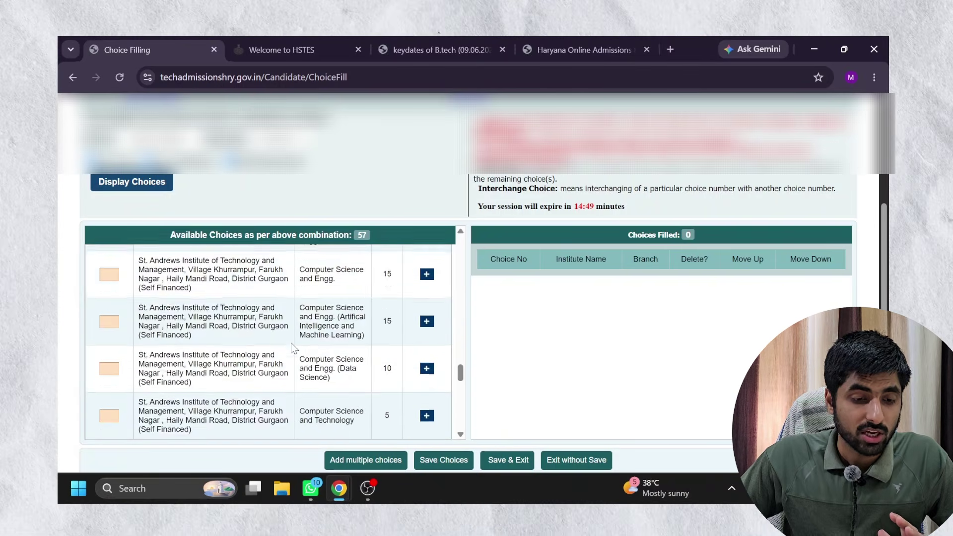
scroll(291, 347, up, 15)
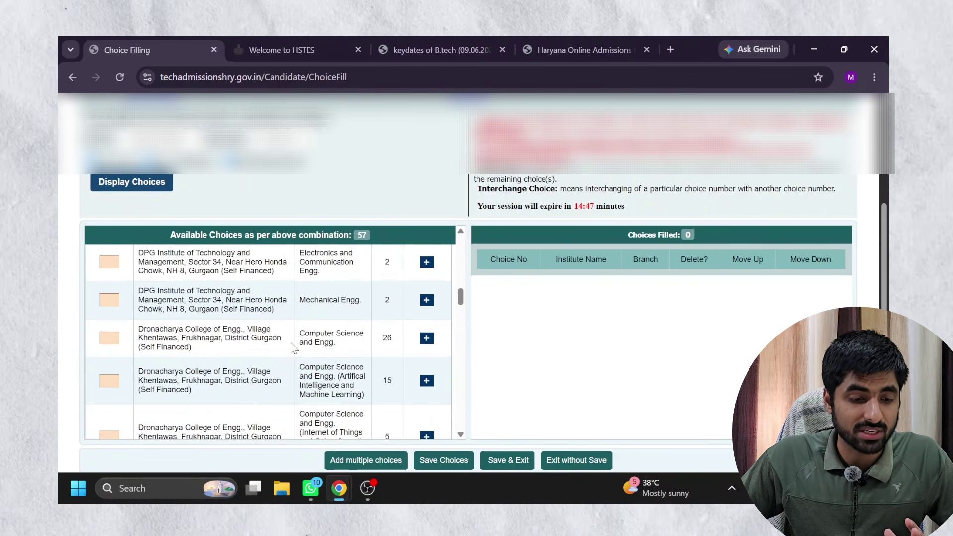
scroll(171, 331, up, 6)
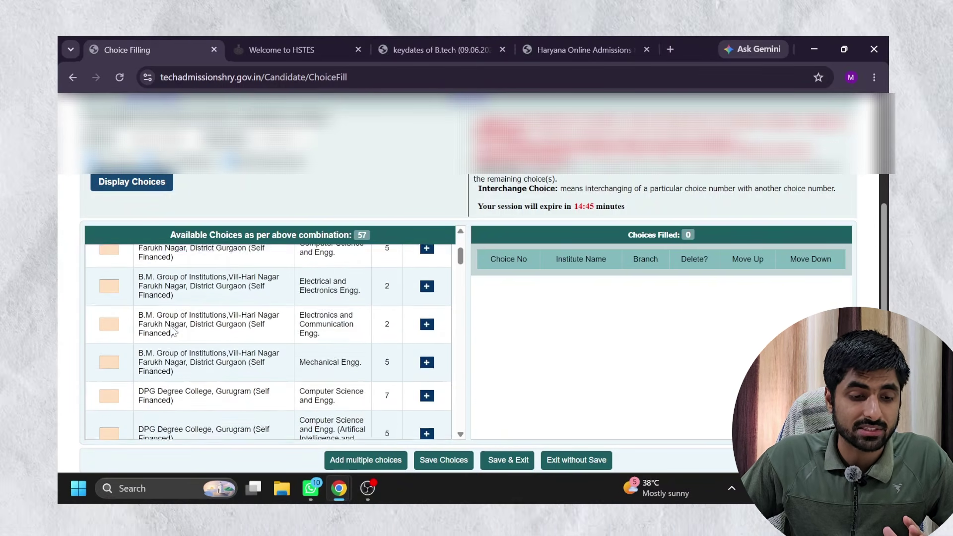
scroll(172, 332, up, 4)
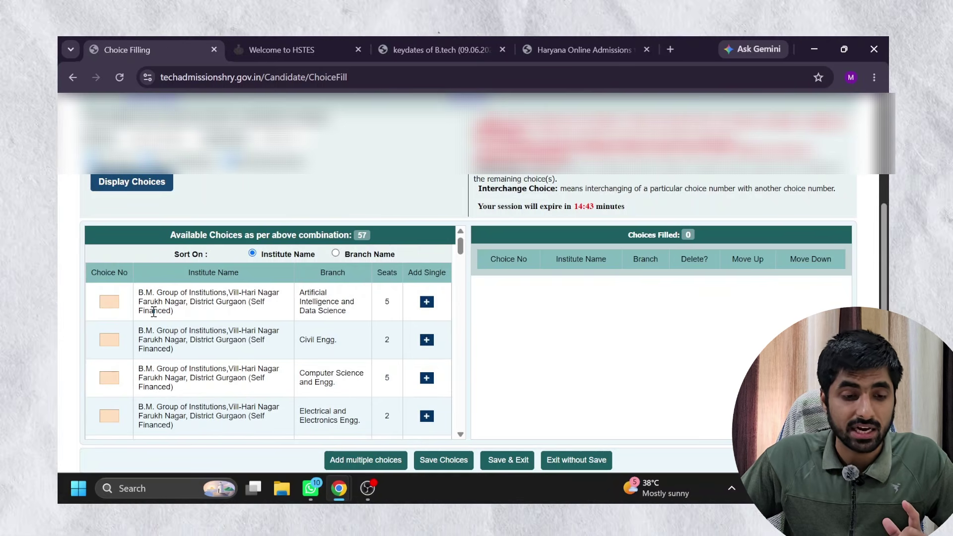
Highlight the first row's B.M. Group institute name, branch and 5 seats.
drag(138, 292, 186, 315)
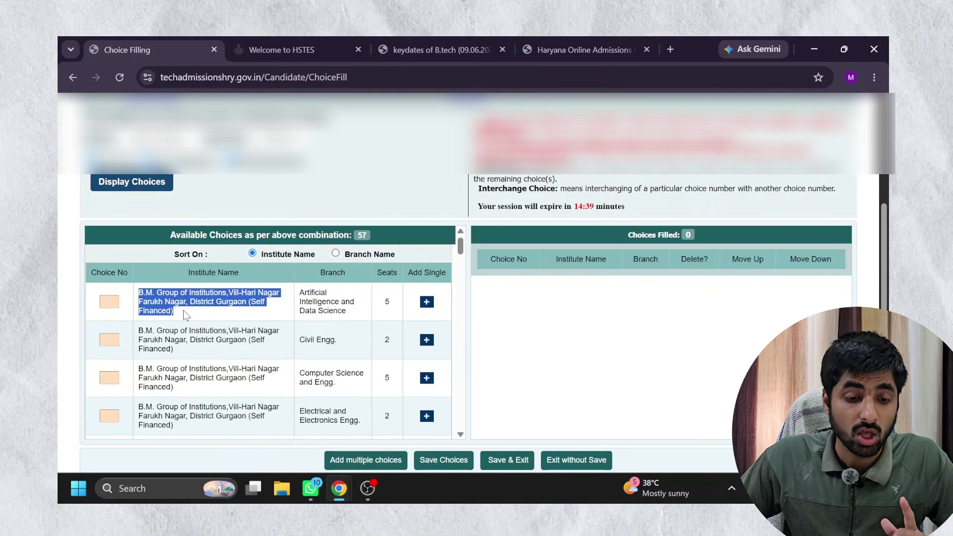
drag(300, 292, 316, 298)
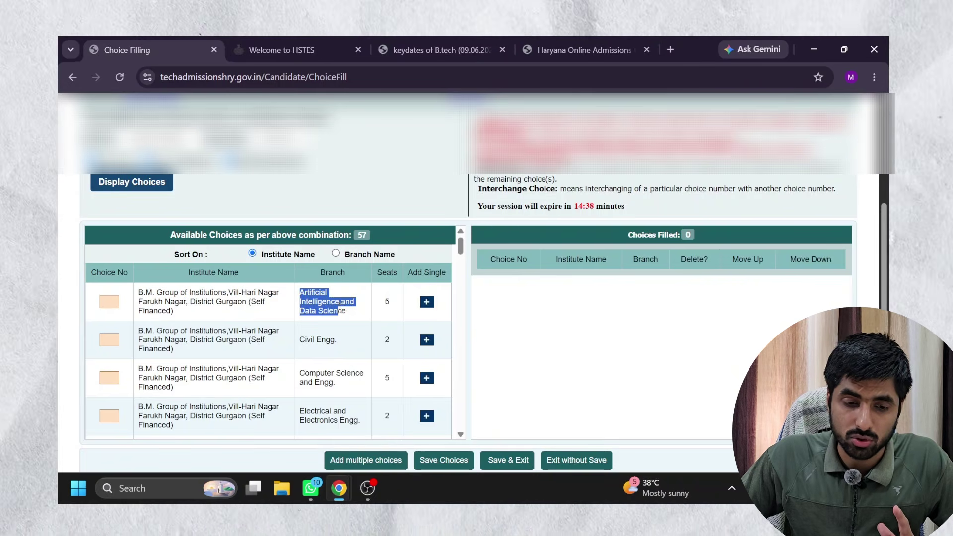
drag(375, 306, 390, 304)
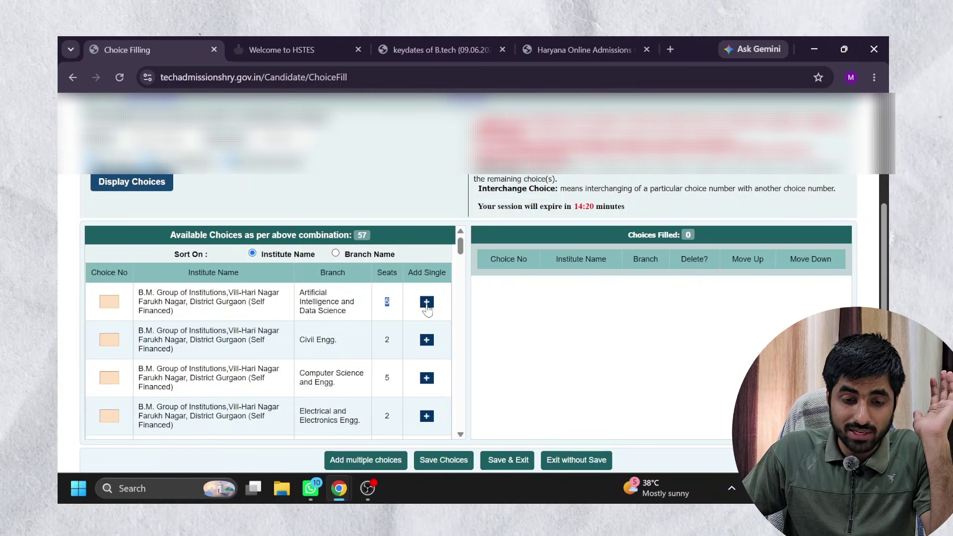
Add B.M. Group's AI and Data Science row, then highlight its branch and choice number 1.
click(426, 303)
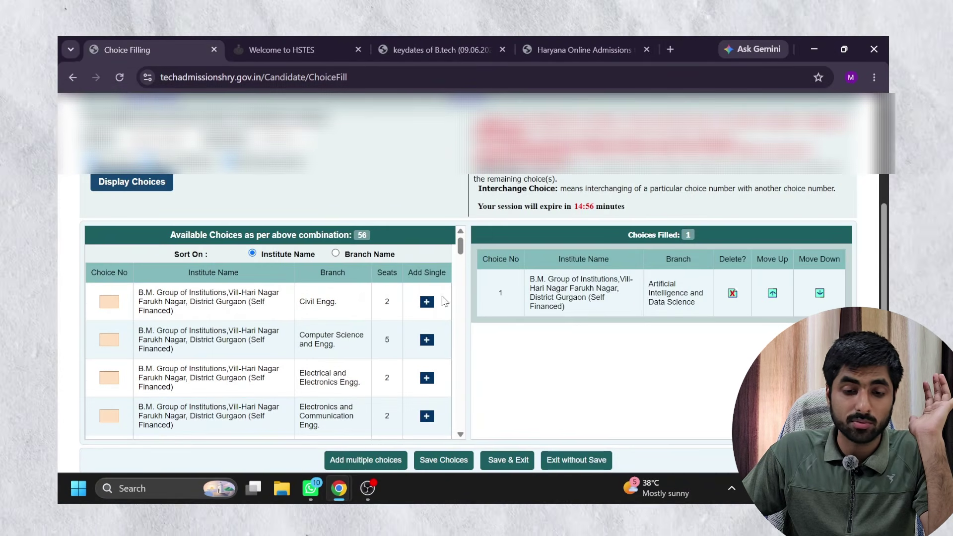
drag(696, 303, 650, 285)
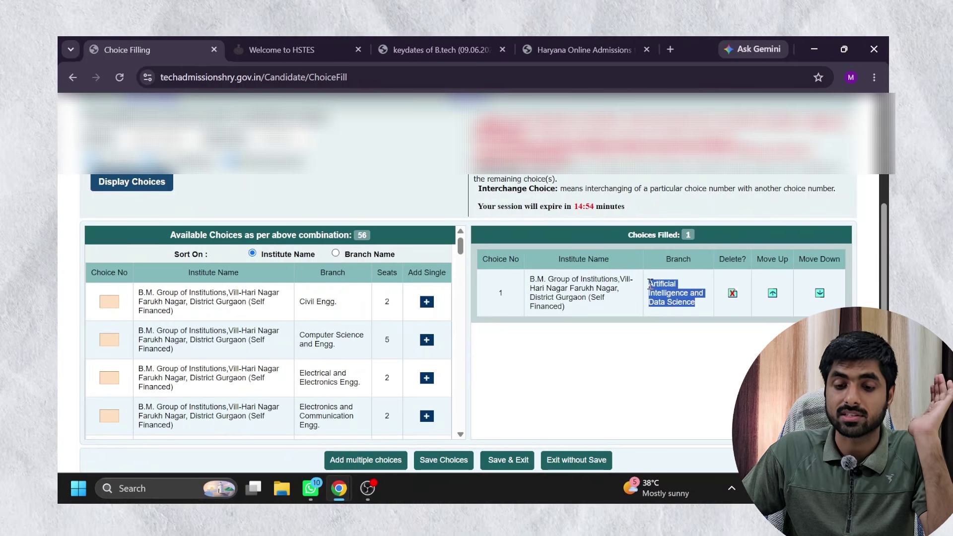
double_click(502, 297)
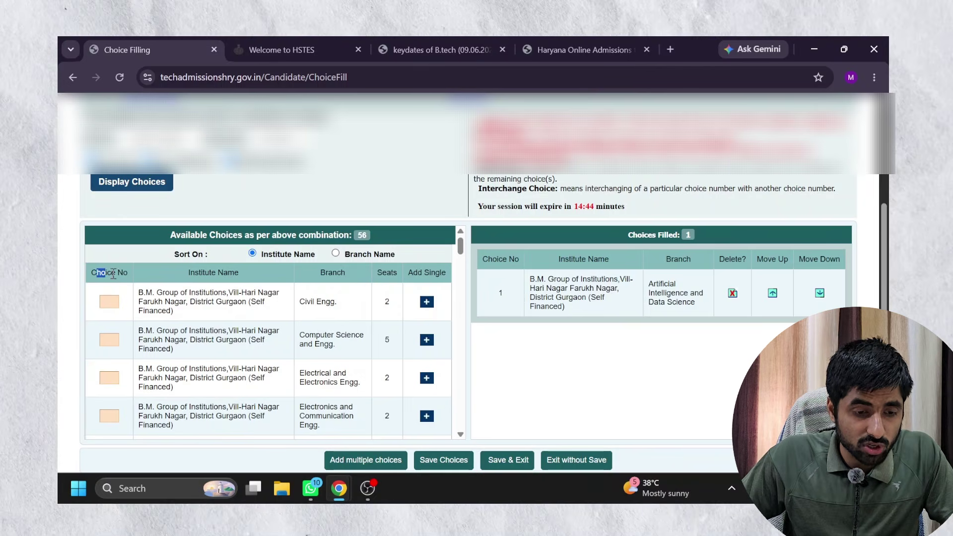
Number B.M. Group's Electrical and Electronics 2, Computer Science 3 and Civil 4, then add them as choices.
click(112, 304)
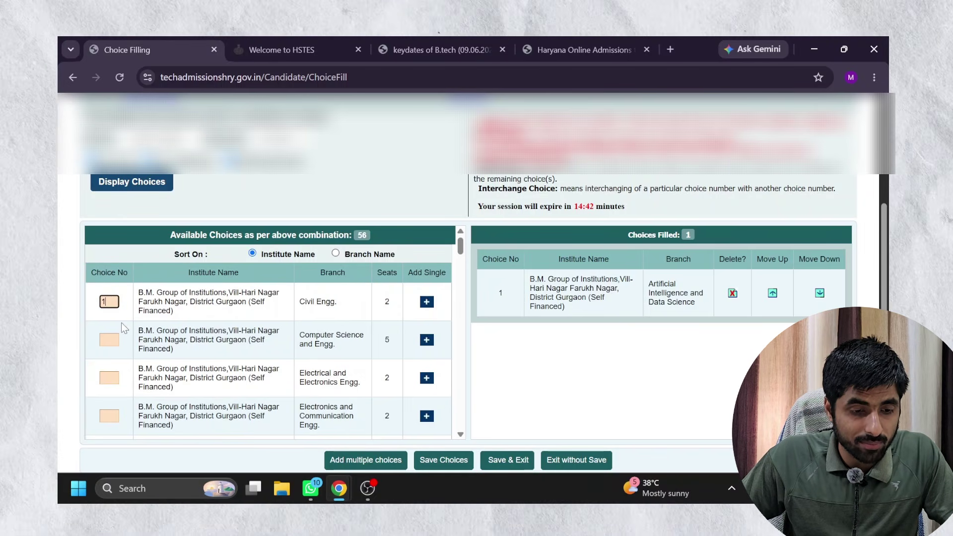
text(2)
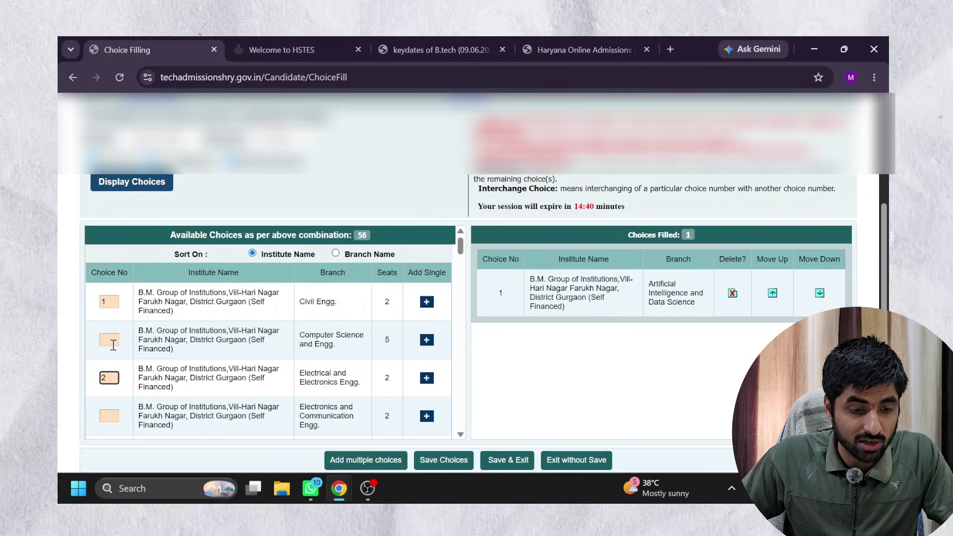
click(112, 341)
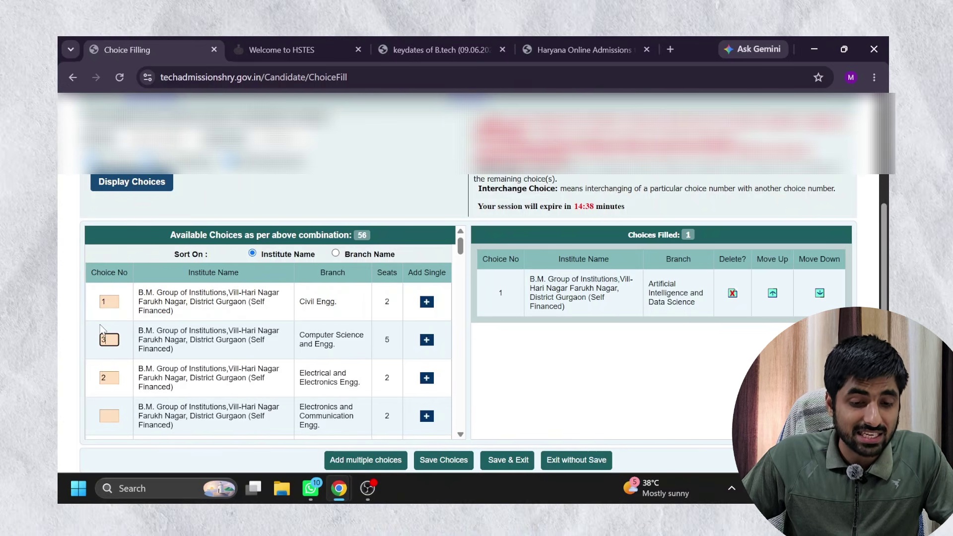
click(113, 295)
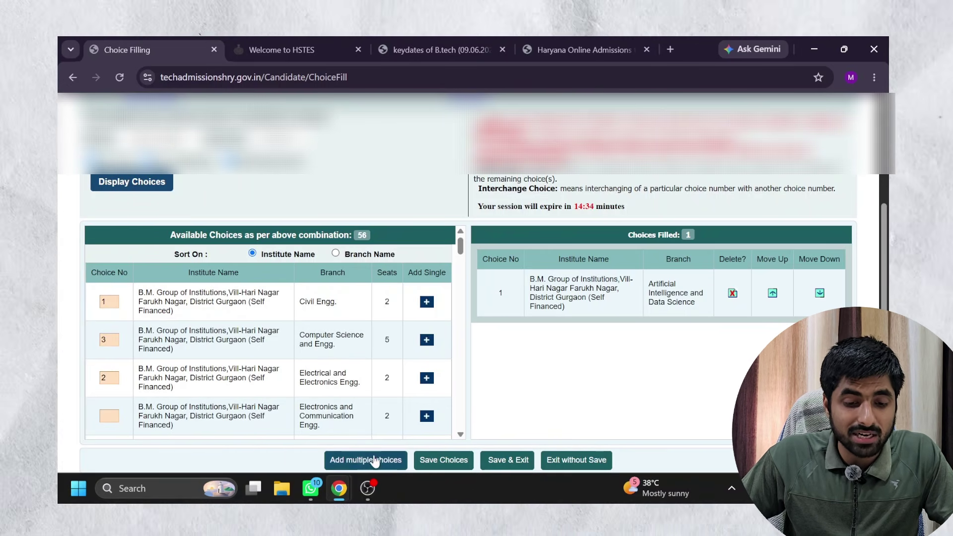
click(373, 460)
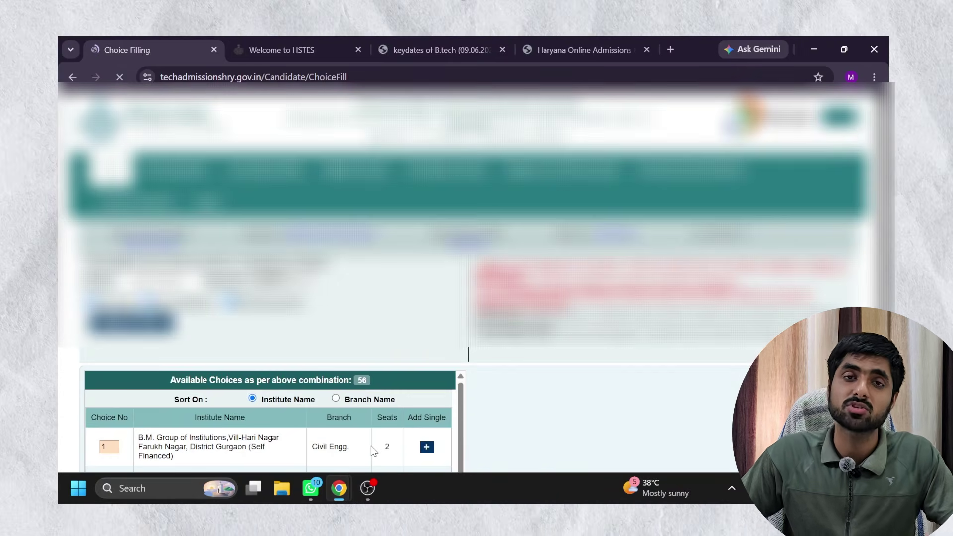
scroll(502, 358, down, 3)
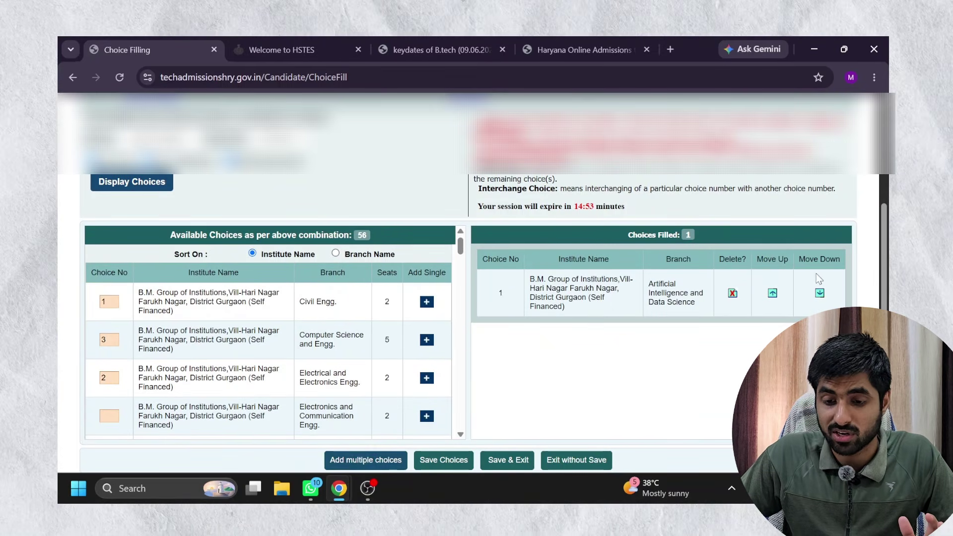
click(118, 305)
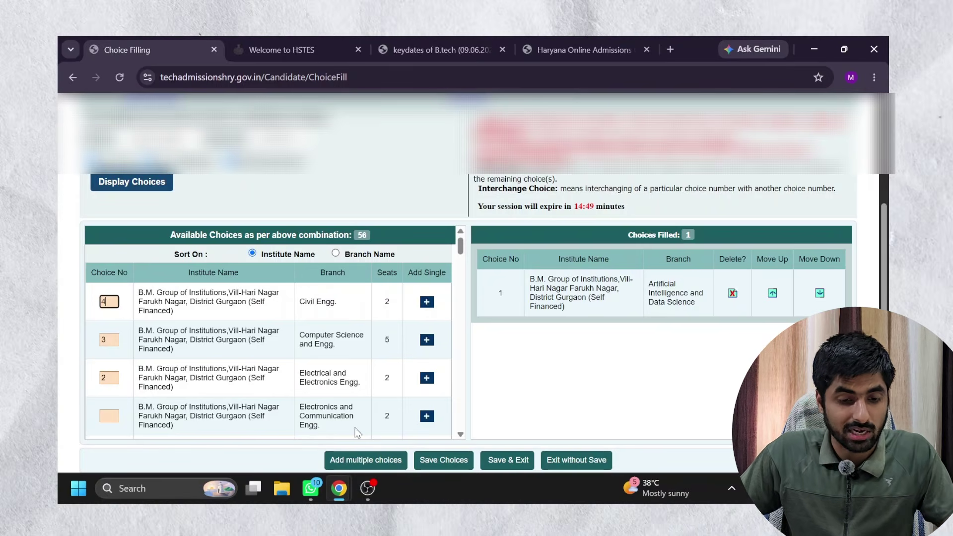
click(357, 430)
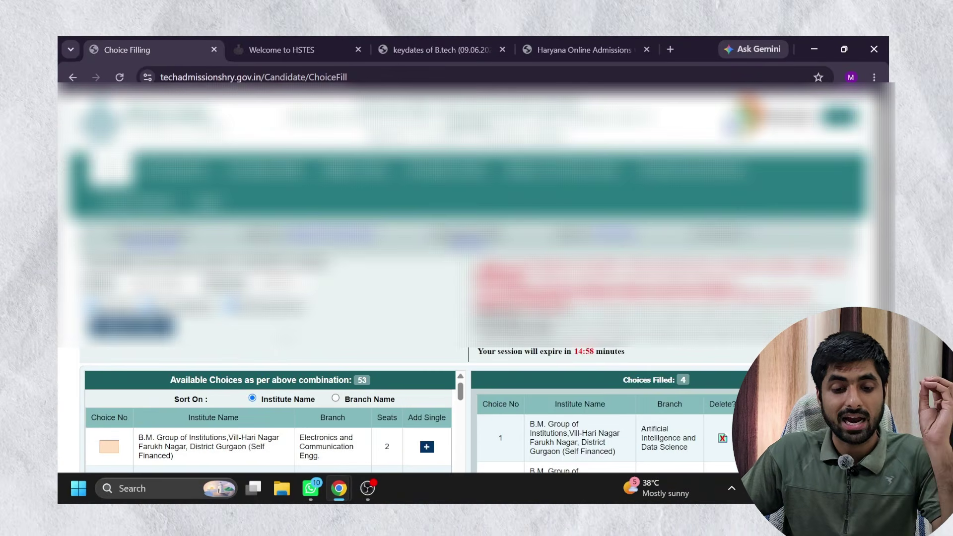
Review the four filled choices in the Choices Filled table, starting with choice 1.
scroll(476, 278, down, 3)
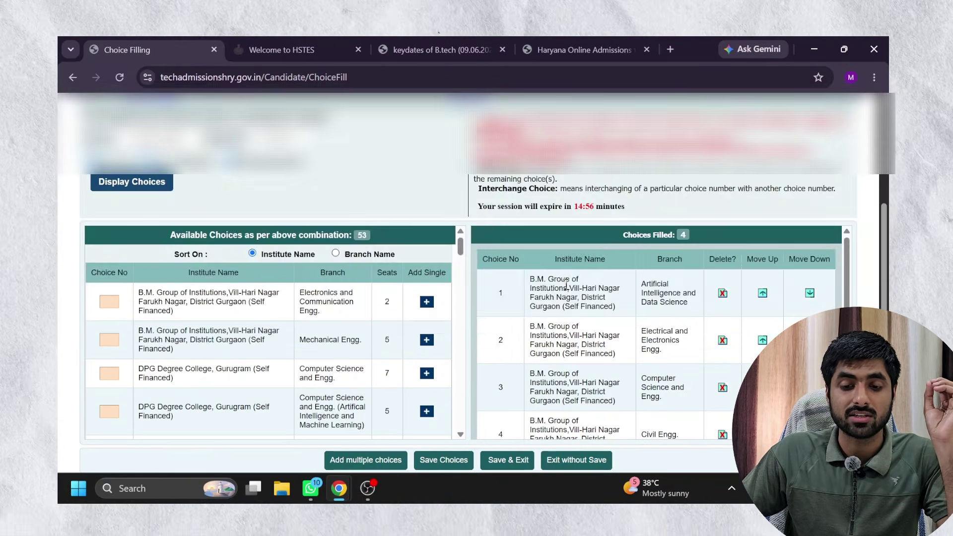
drag(511, 288, 644, 397)
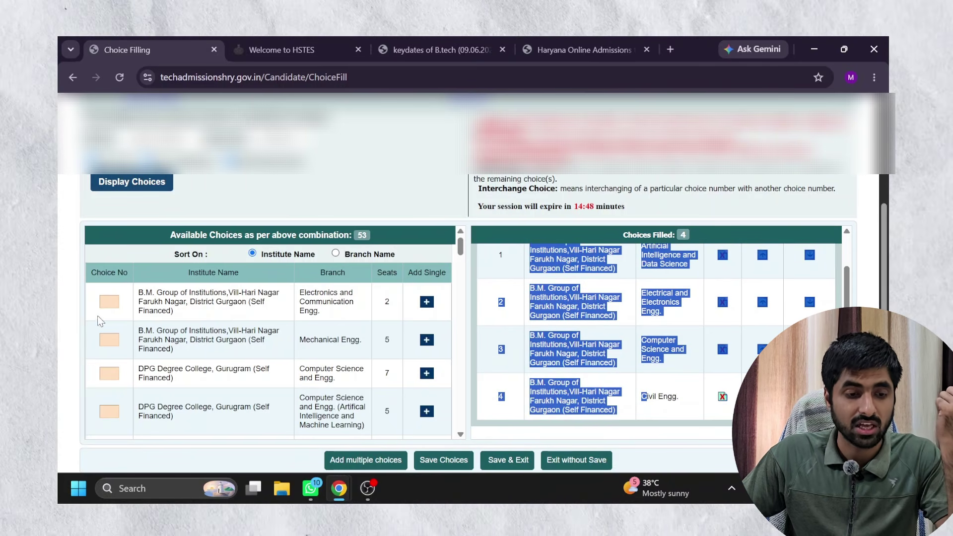
click(109, 301)
click(172, 209)
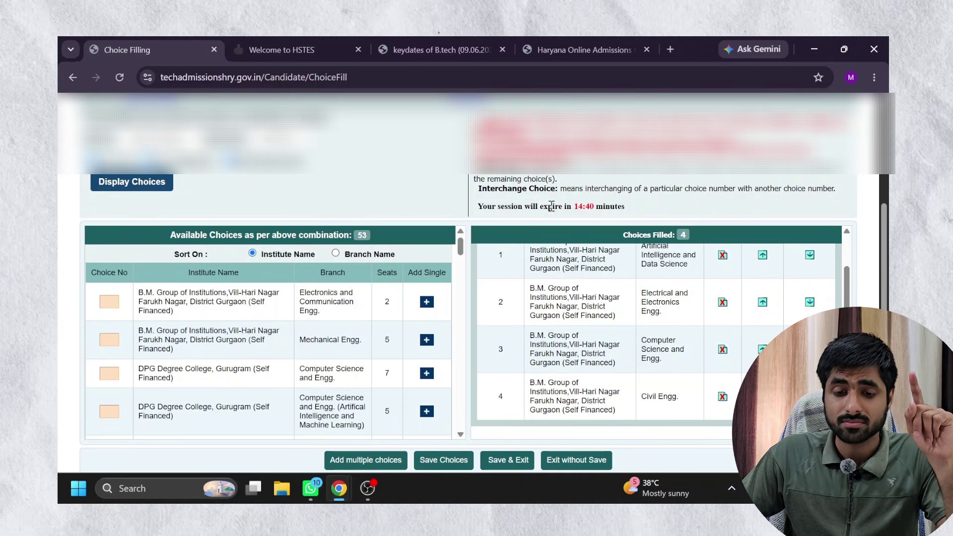
scroll(546, 304, up, 2)
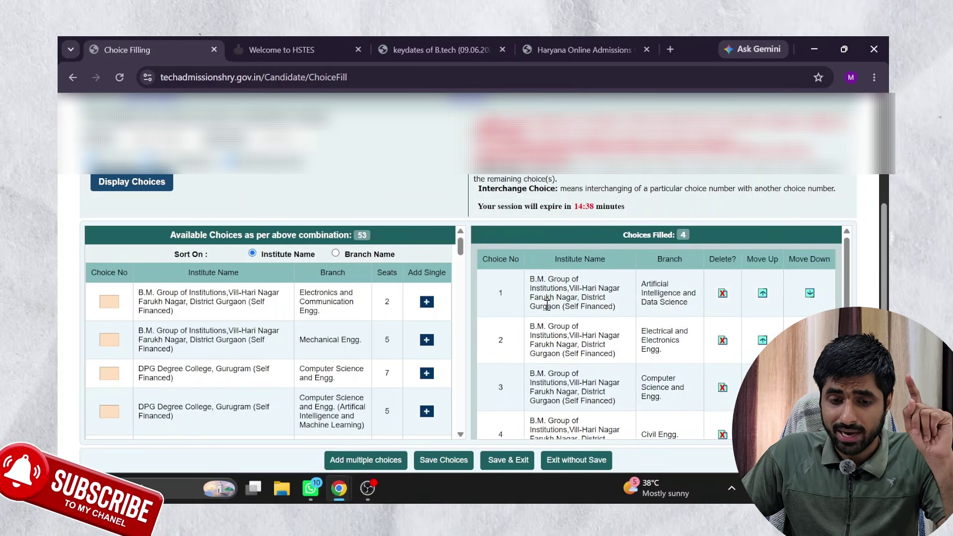
double_click(511, 292)
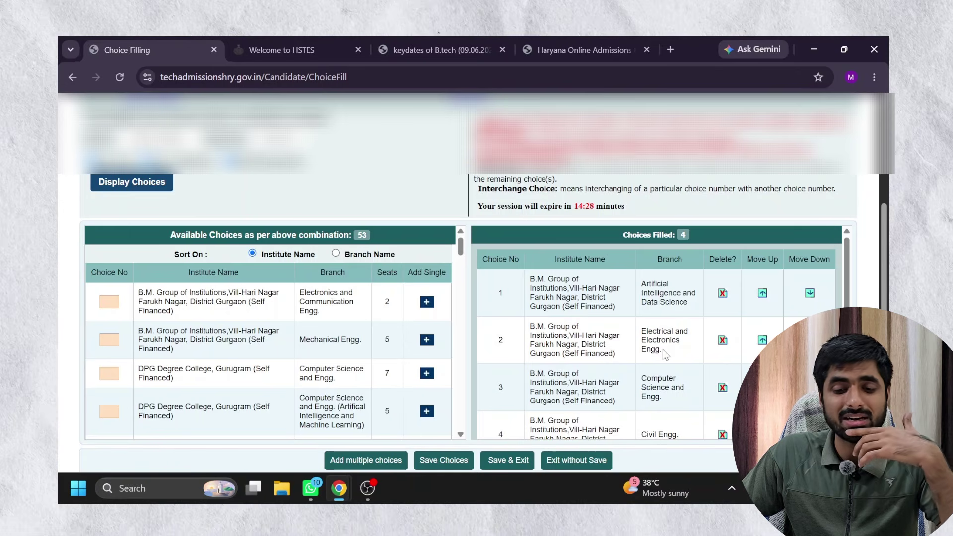
Move Electrical and Electronics Engg. above Artificial Intelligence and Data Science to become choice 1.
drag(663, 349, 639, 335)
drag(679, 302, 640, 284)
scroll(643, 311, down, 1)
scroll(645, 307, up, 1)
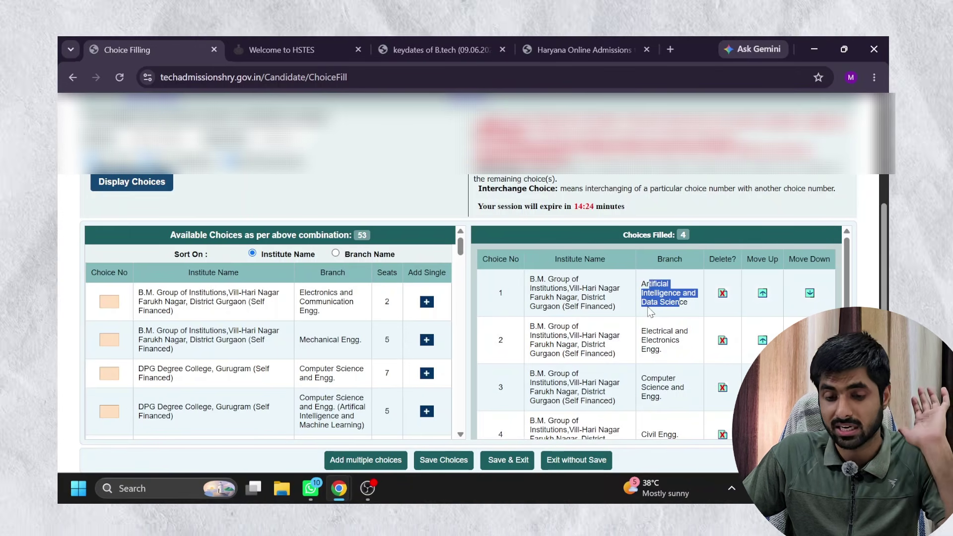
drag(537, 326, 584, 352)
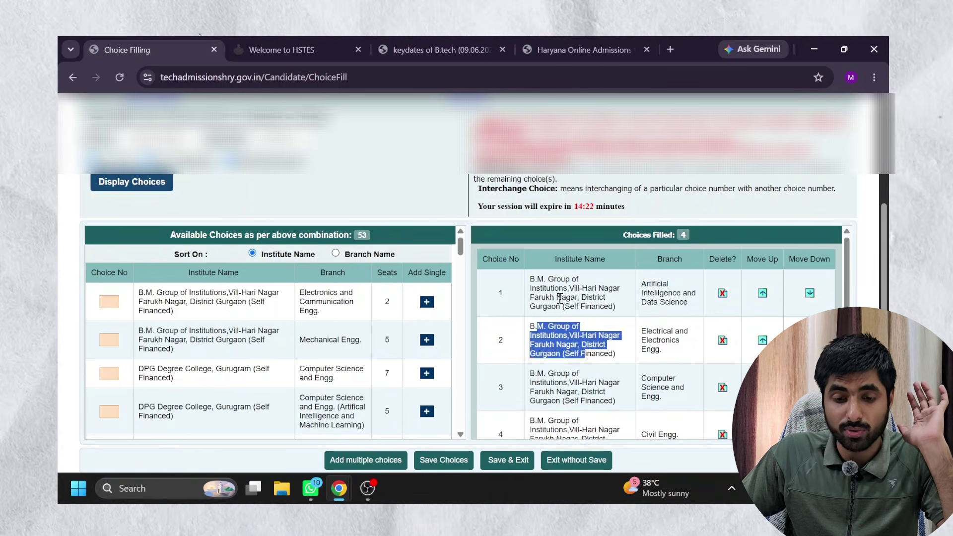
drag(556, 297, 530, 277)
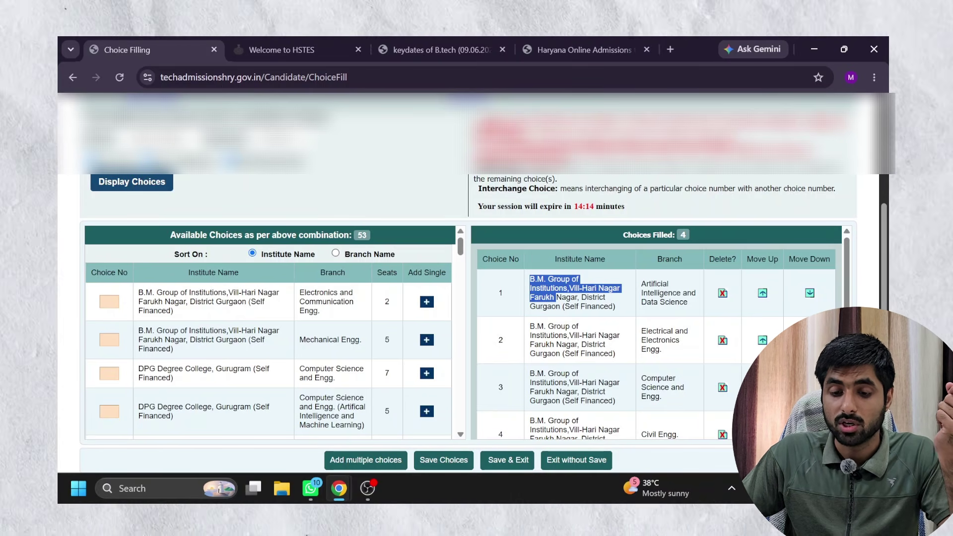
click(762, 340)
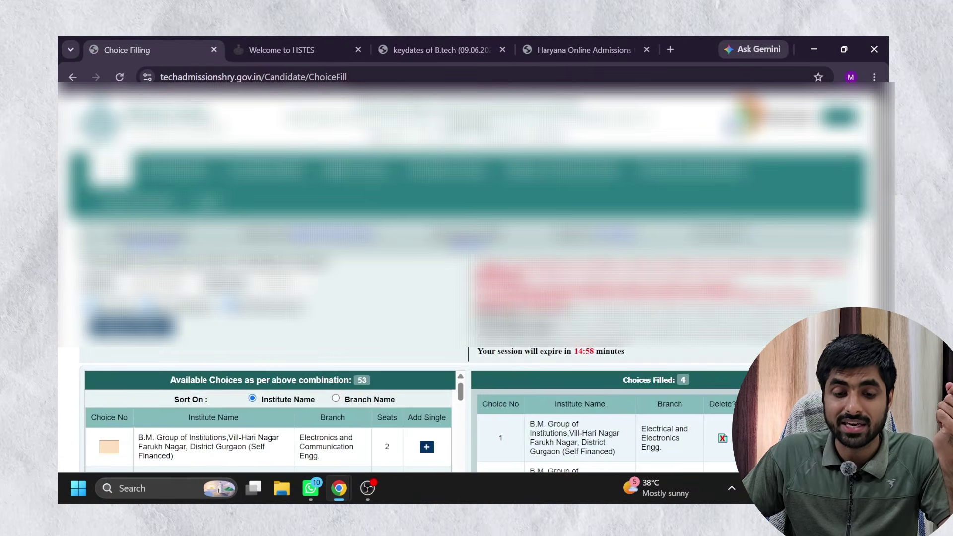
scroll(641, 304, down, 3)
triple_click(641, 303)
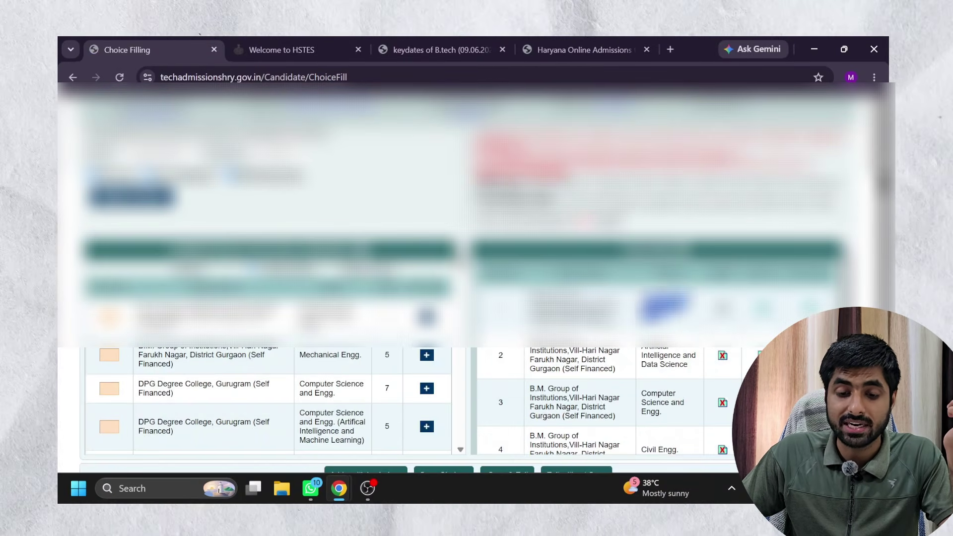
drag(684, 365, 642, 346)
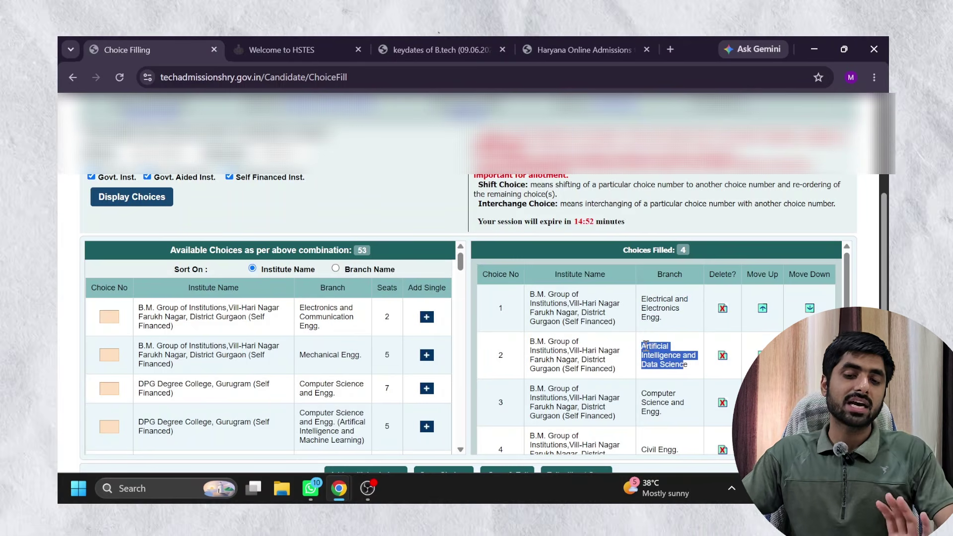
scroll(644, 344, down, 2)
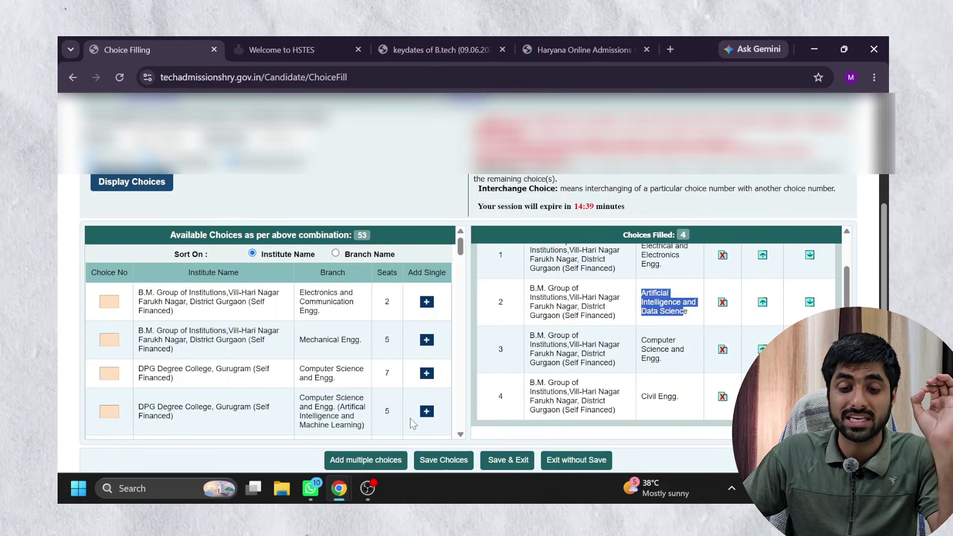
drag(487, 206, 592, 202)
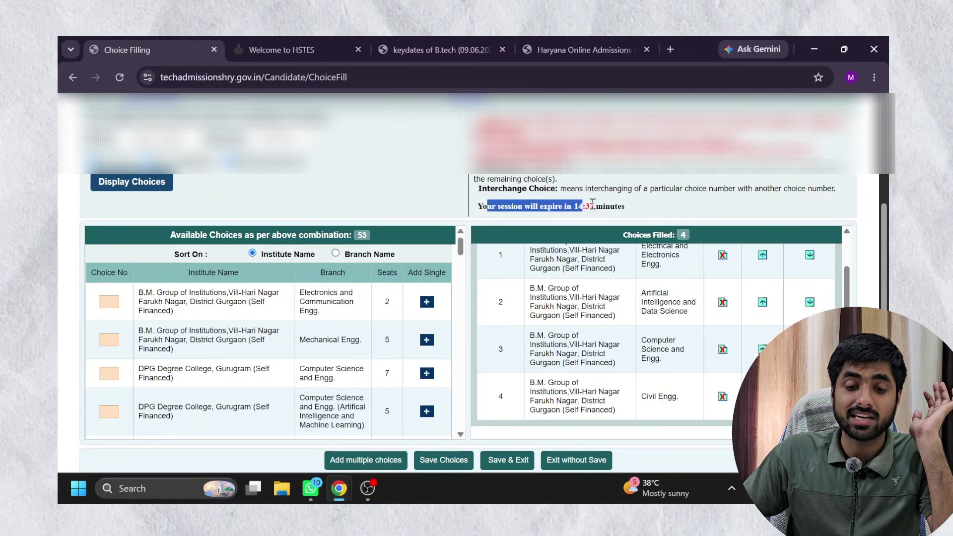
click(629, 214)
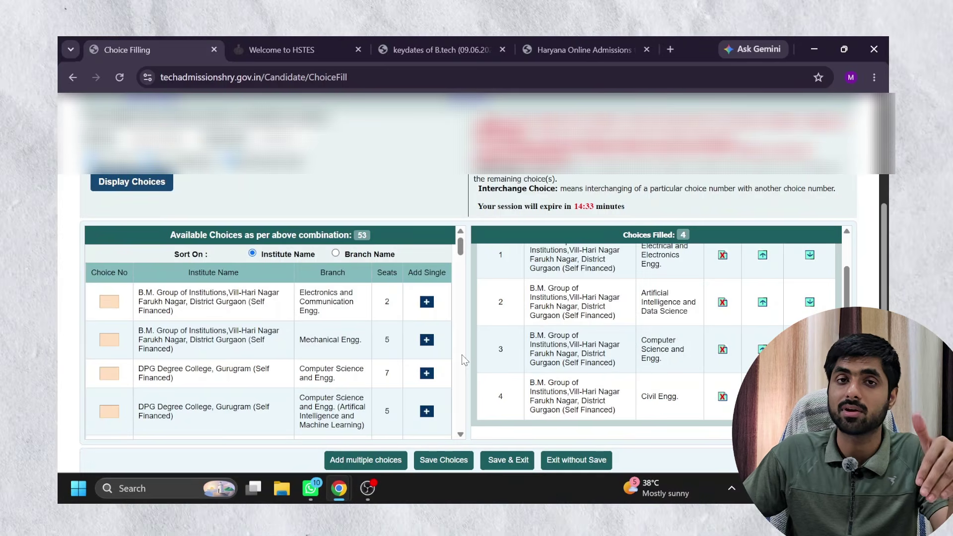
scroll(462, 356, up, 5)
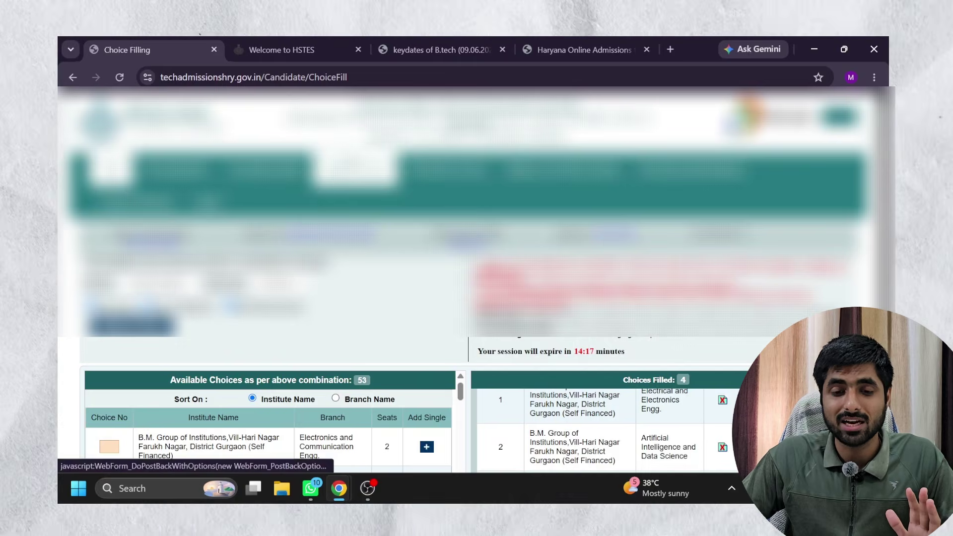
Save the reordered list of four choices.
scroll(268, 407, down, 1)
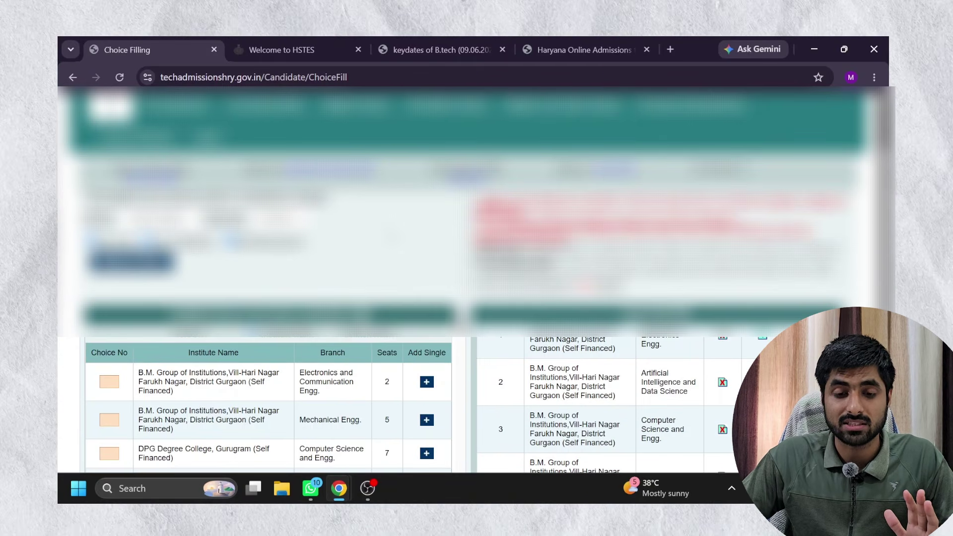
scroll(268, 407, down, 1)
scroll(348, 397, down, 2)
scroll(472, 376, down, 1)
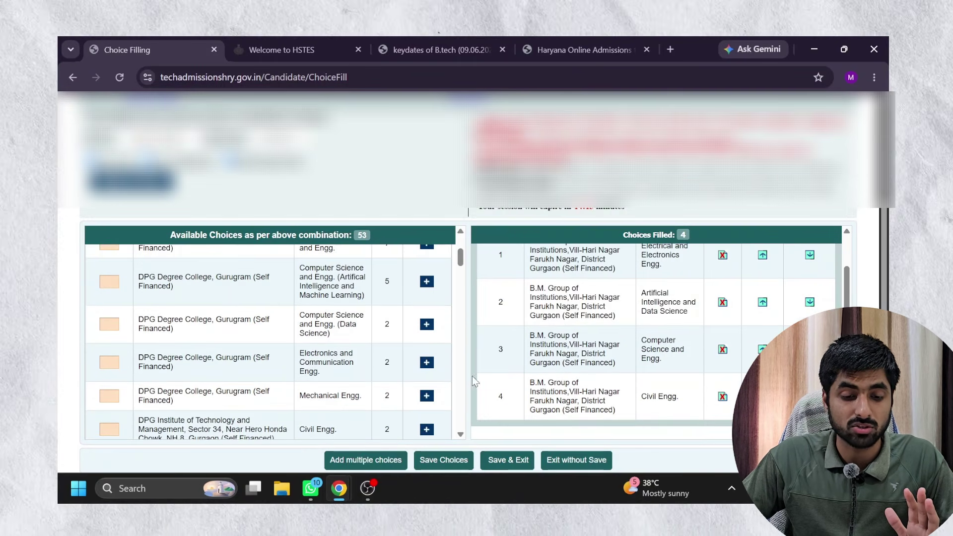
click(426, 461)
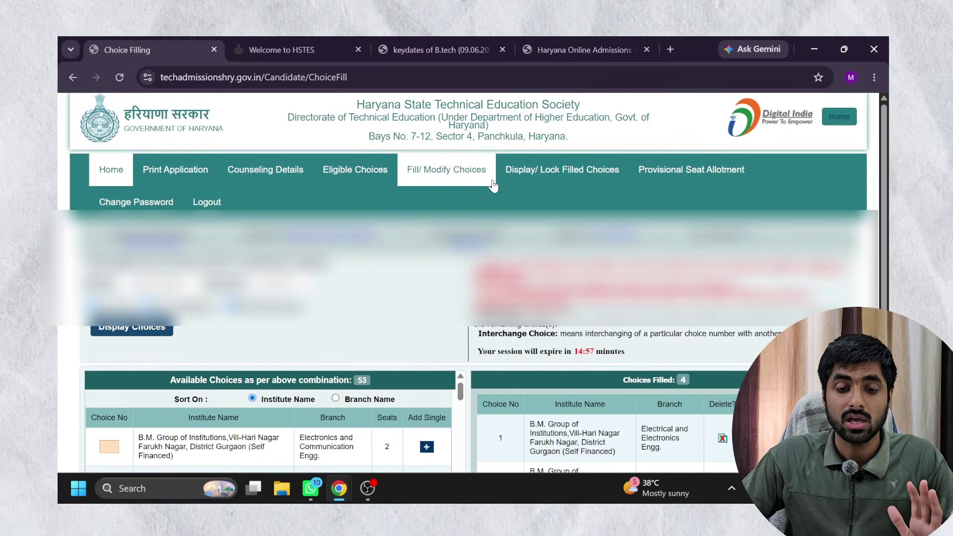
Display the four saved B.M. Group choices on the Display/Lock Filled Choices page, leaving them unlocked.
click(561, 171)
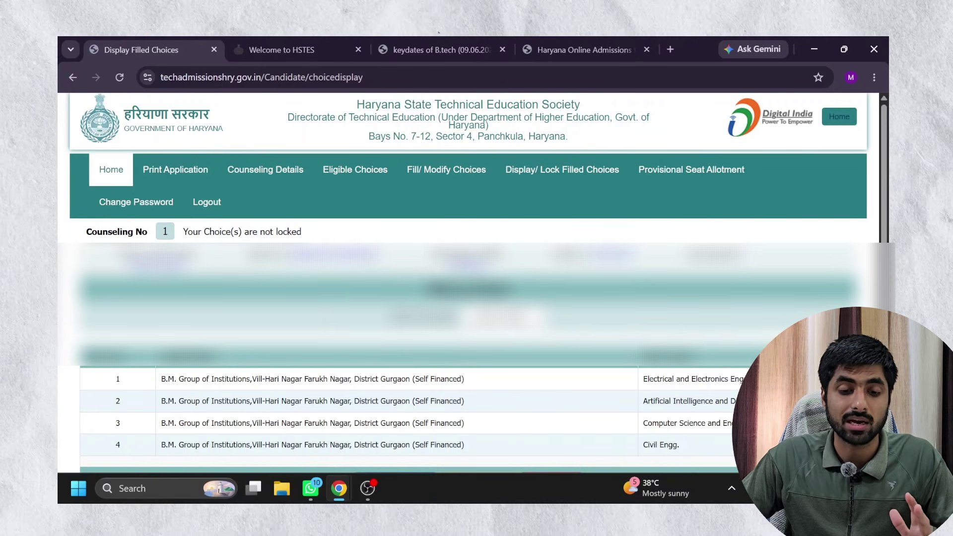
scroll(467, 298, down, 1)
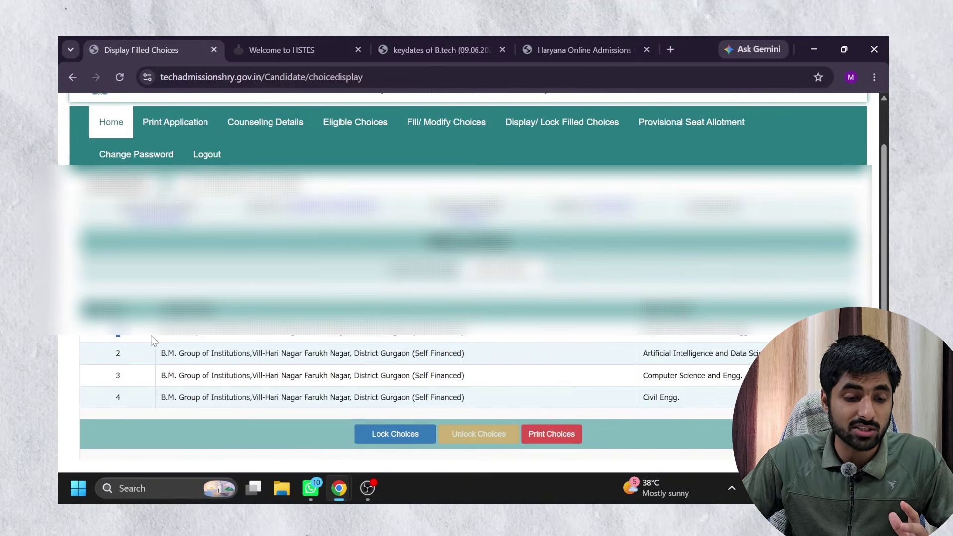
drag(113, 325, 634, 401)
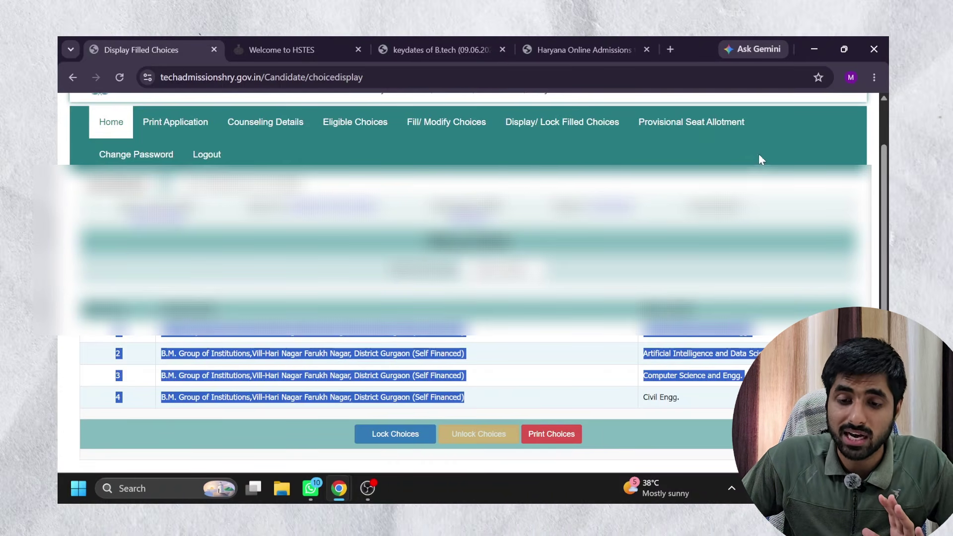
drag(756, 142, 637, 118)
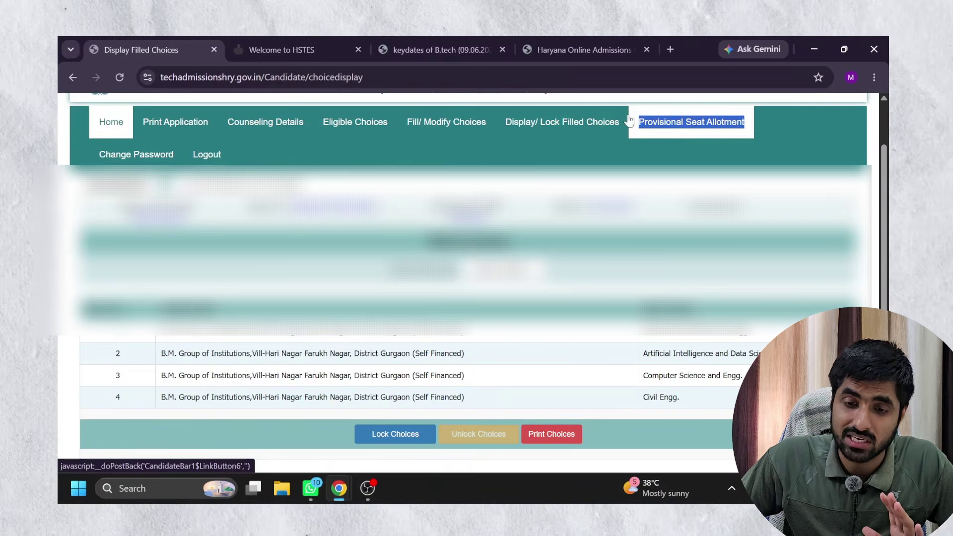